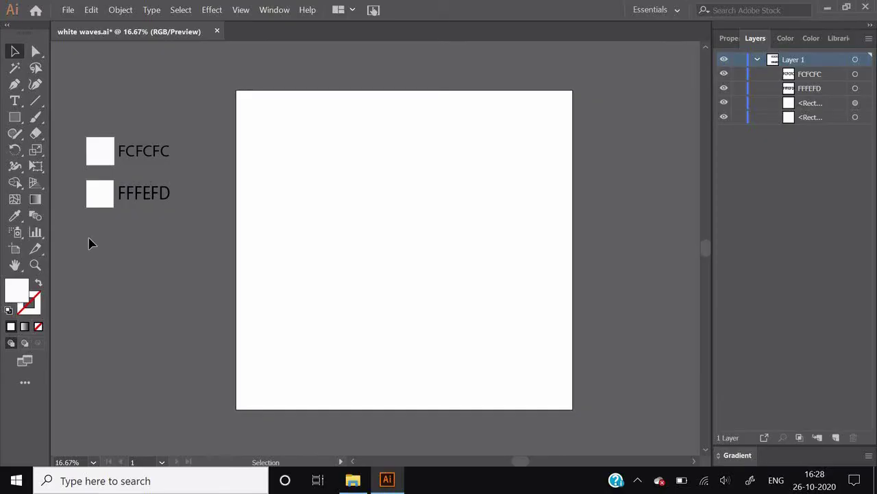
Draw a rectangle covering the whole 1920 × 1820 px artboard.
click(15, 117)
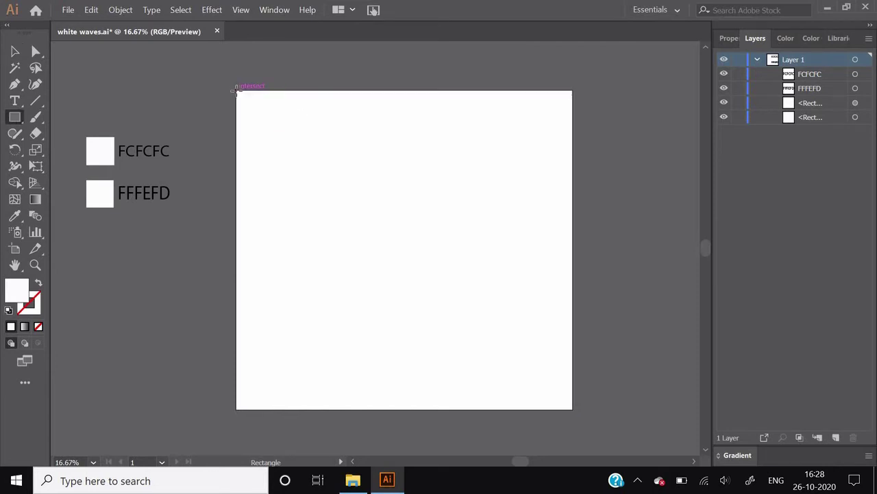
mouse_move(236, 90)
mouse_down()
mouse_move(557, 365)
mouse_move(572, 365)
mouse_up()
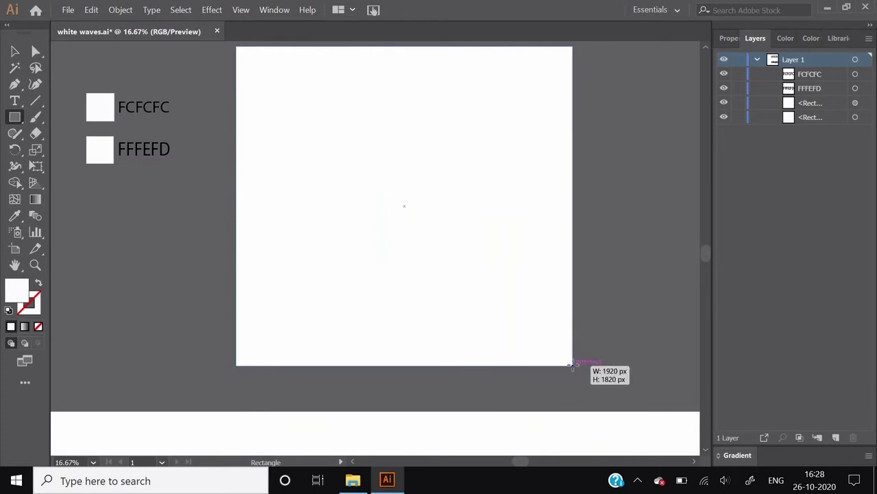
drag(572, 365, 573, 366)
scroll(574, 365, up, 1)
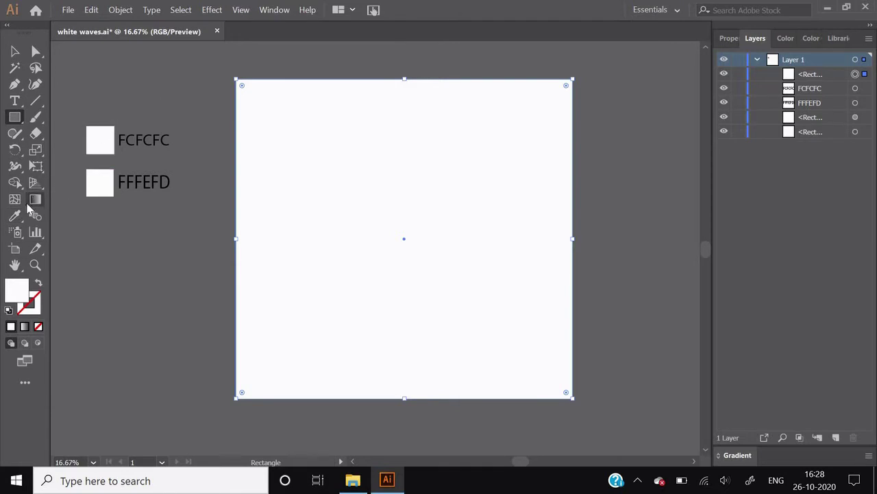
Fill the background rectangle with the off-white FCFCFC swatch colour, then deselect it.
click(23, 214)
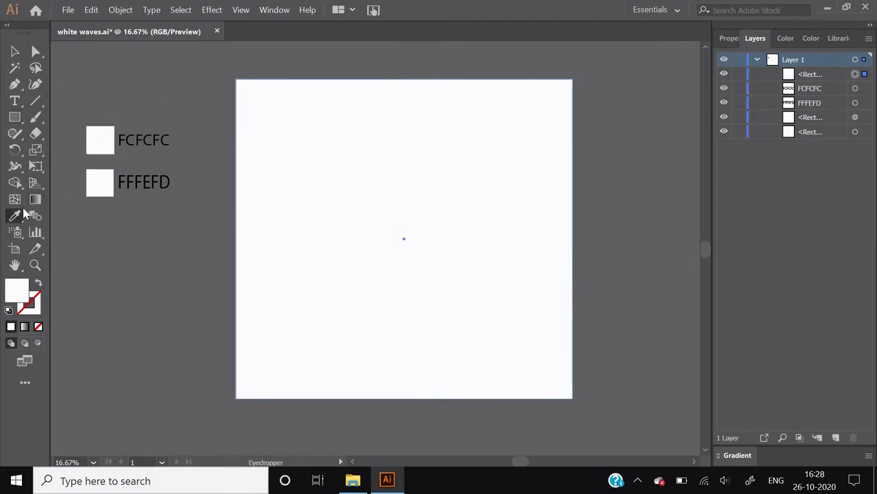
click(107, 139)
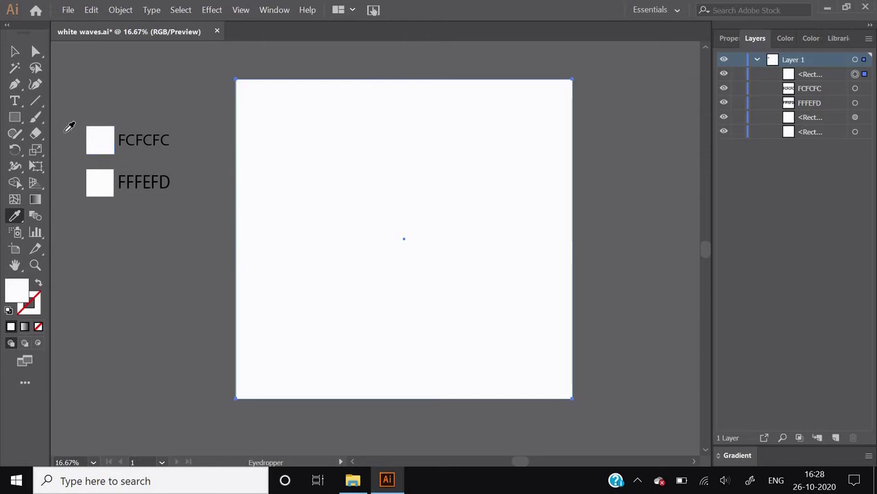
click(15, 84)
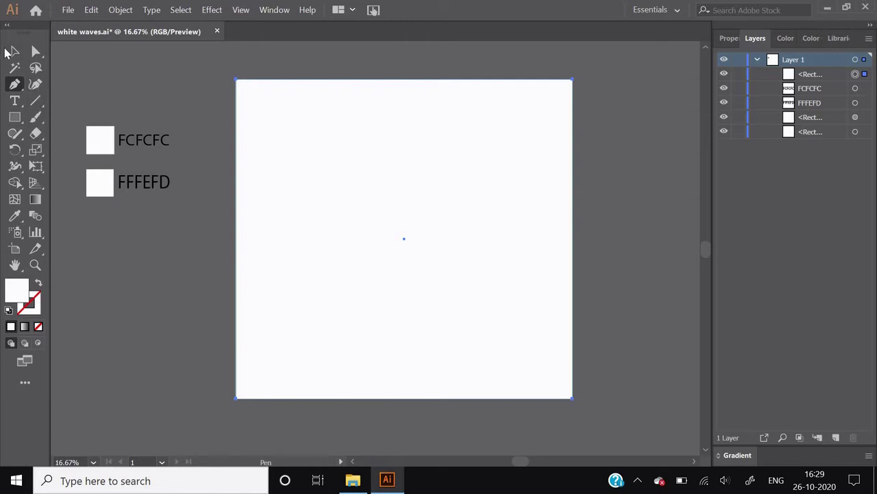
click(13, 51)
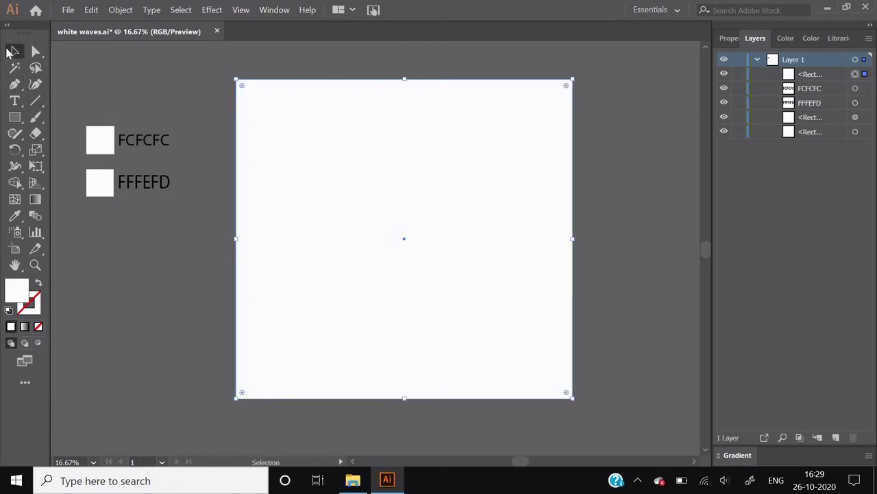
click(192, 231)
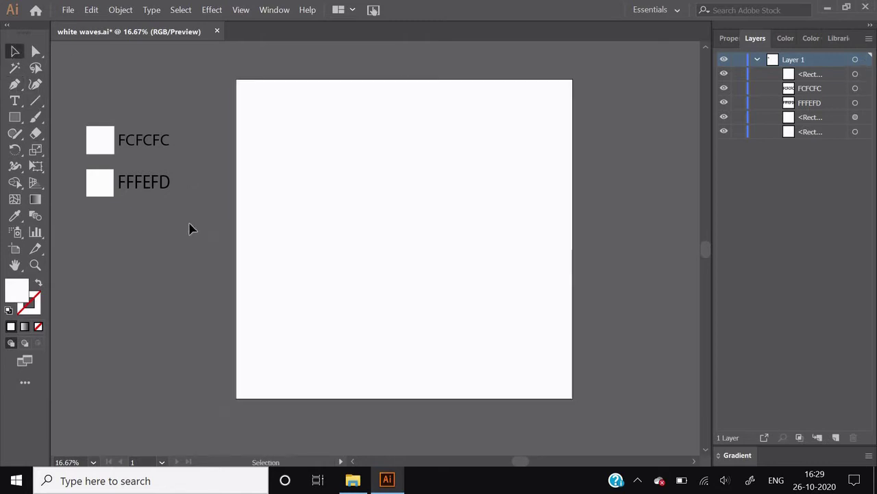
Draw a closed wave path with a curving crest from the left edge to the right edge, closed through both bottom corners.
click(15, 84)
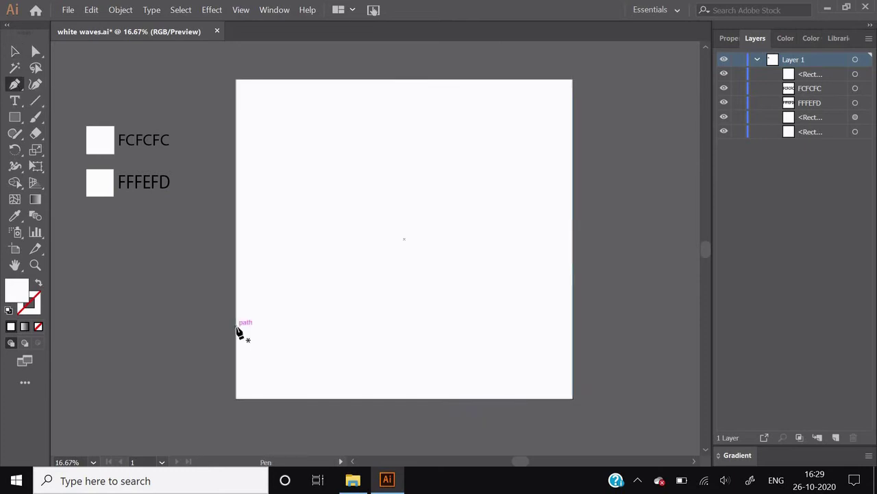
click(236, 349)
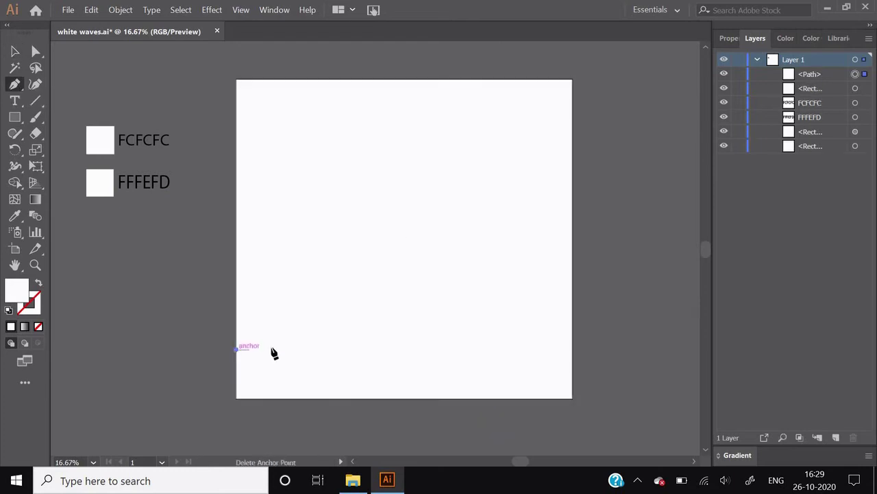
mouse_move(313, 331)
mouse_down()
mouse_move(361, 331)
mouse_move(373, 342)
mouse_up()
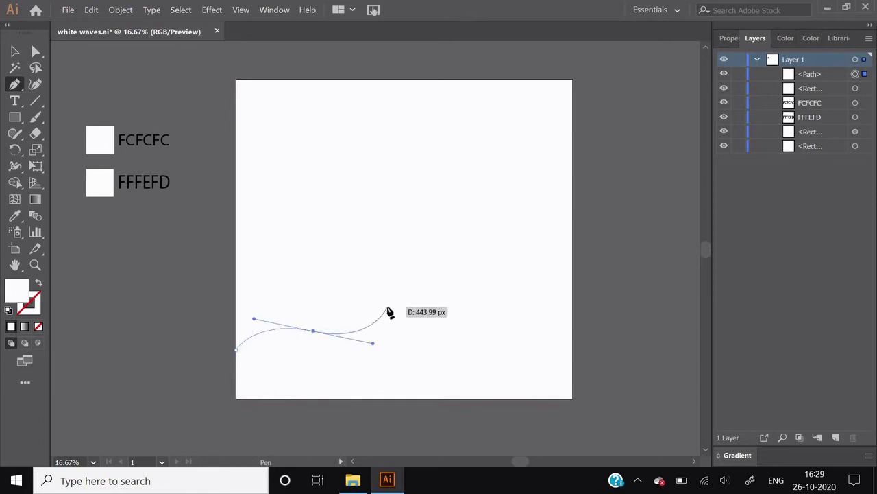
mouse_move(387, 307)
mouse_down()
mouse_move(488, 278)
mouse_move(543, 299)
mouse_up()
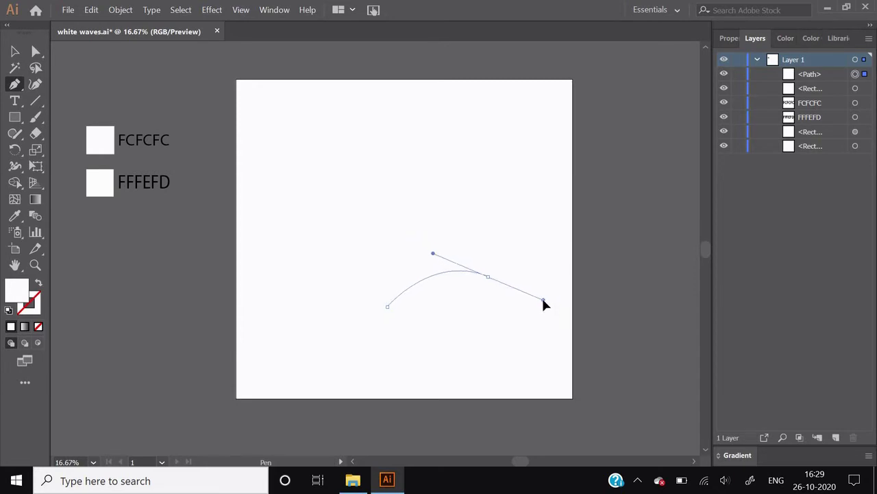
click(573, 214)
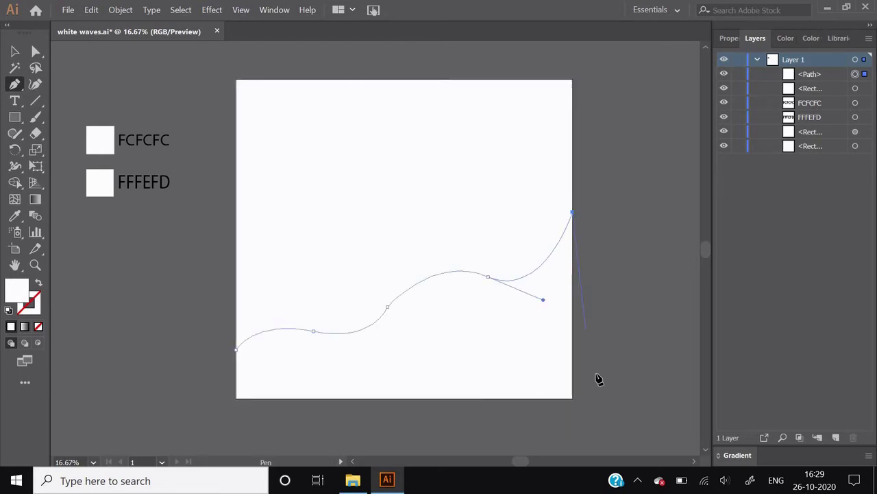
click(573, 399)
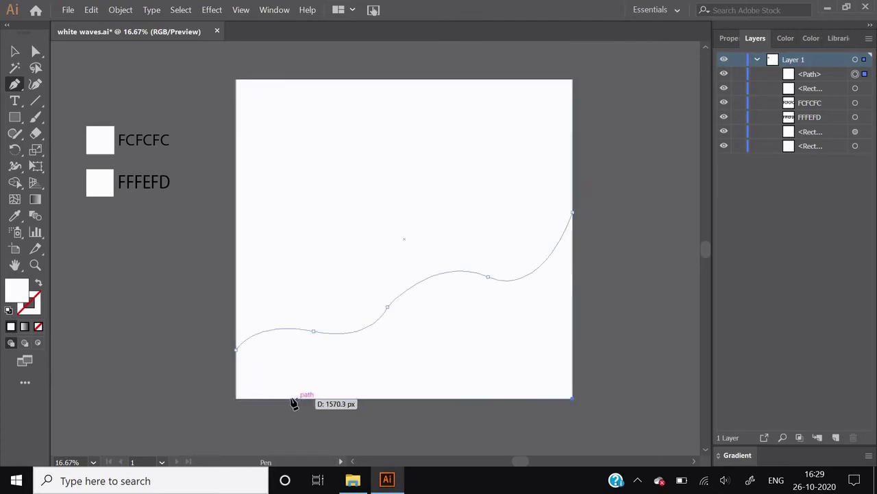
click(235, 398)
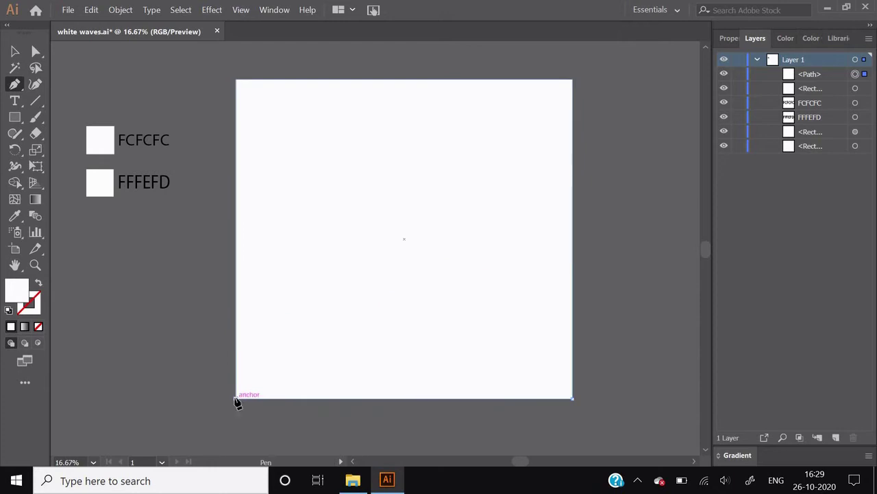
click(239, 353)
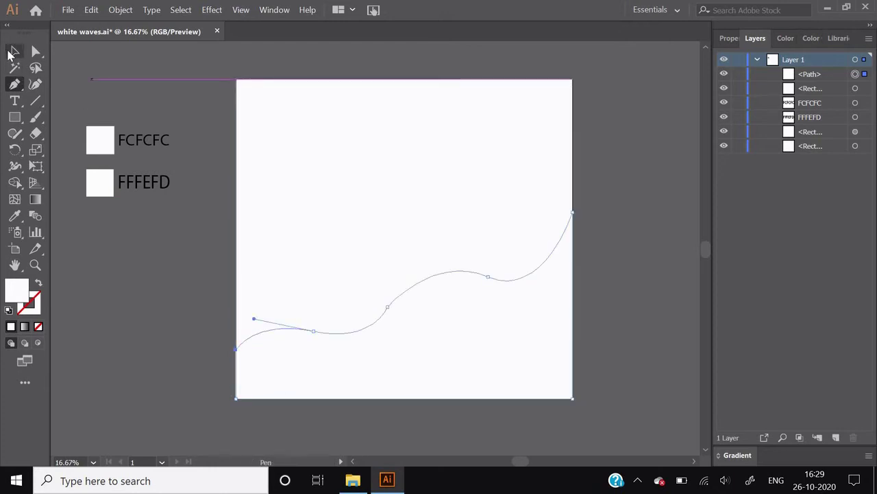
click(12, 53)
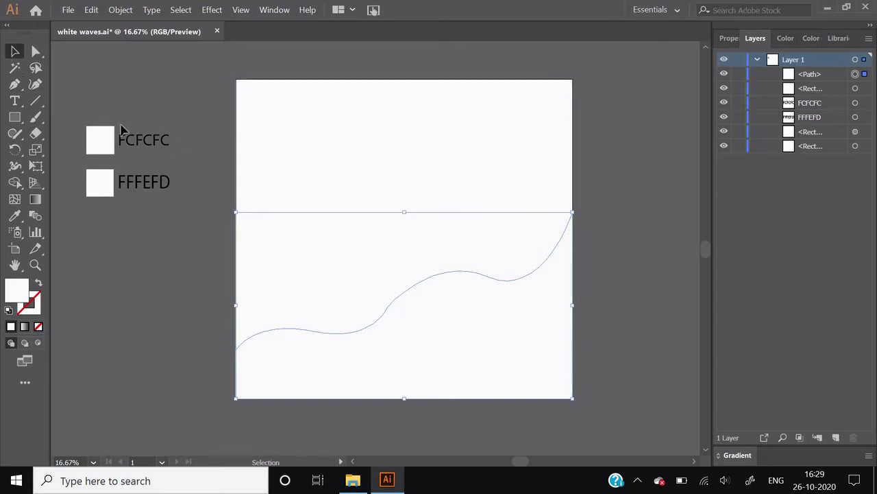
Round the middle anchor of the wave's top edge into a smooth curve, then reselect the wave.
click(37, 52)
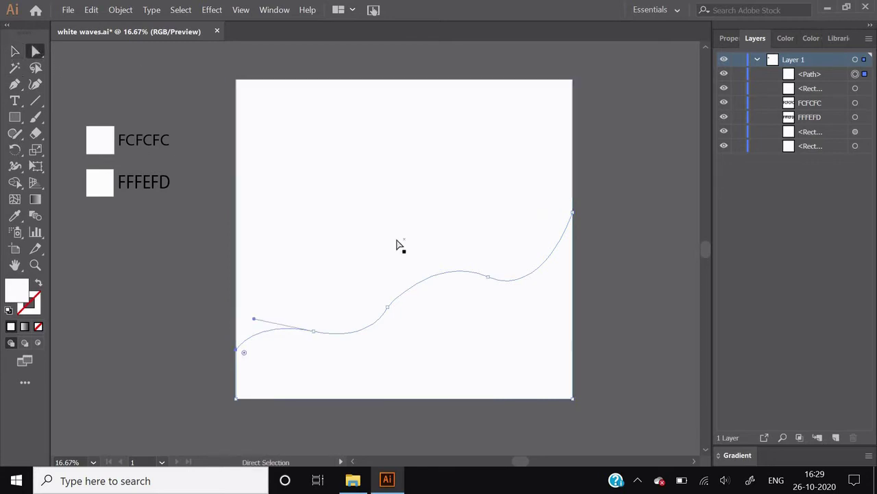
click(388, 307)
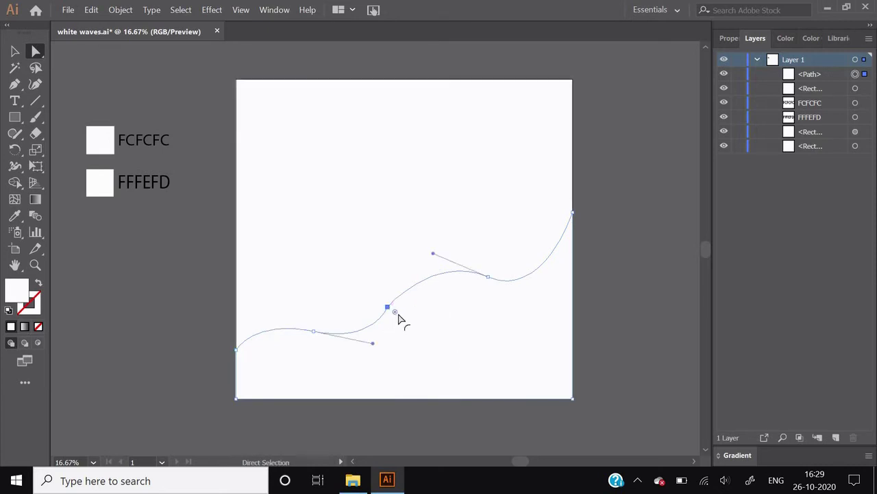
drag(396, 315, 492, 372)
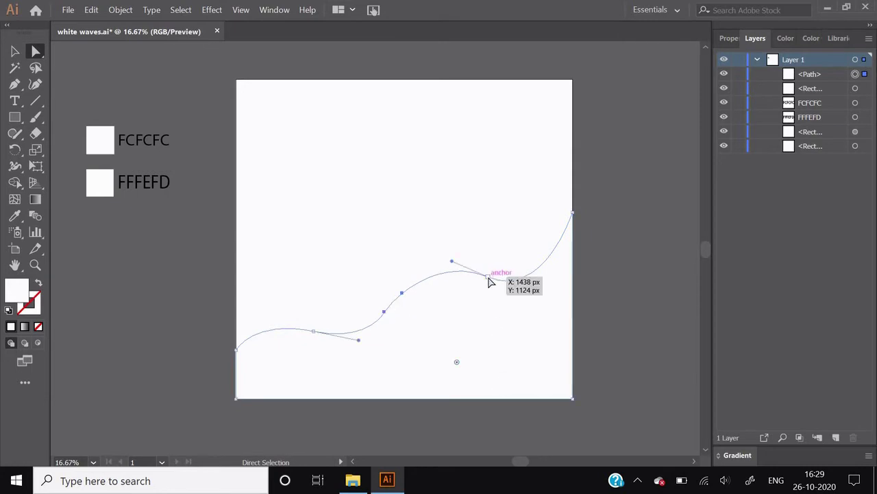
click(621, 241)
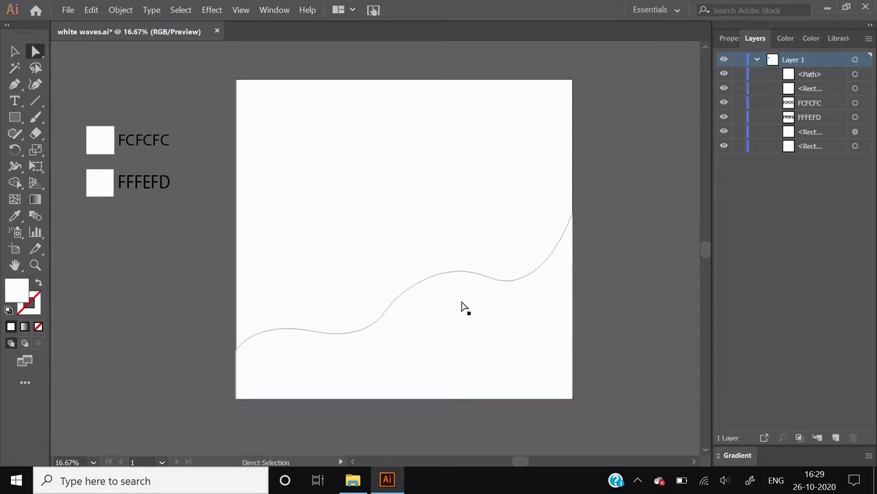
click(19, 51)
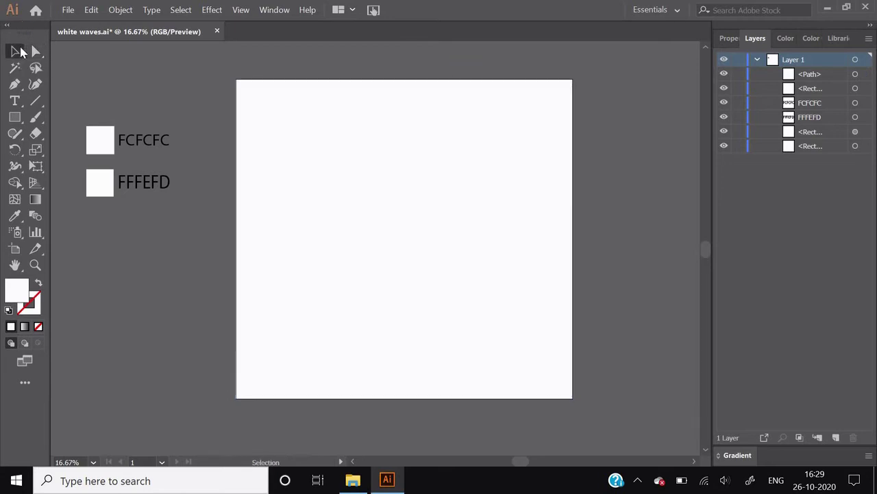
click(425, 322)
Select the background rectangle, show its Properties, and open the Effect > Stylize list.
click(14, 217)
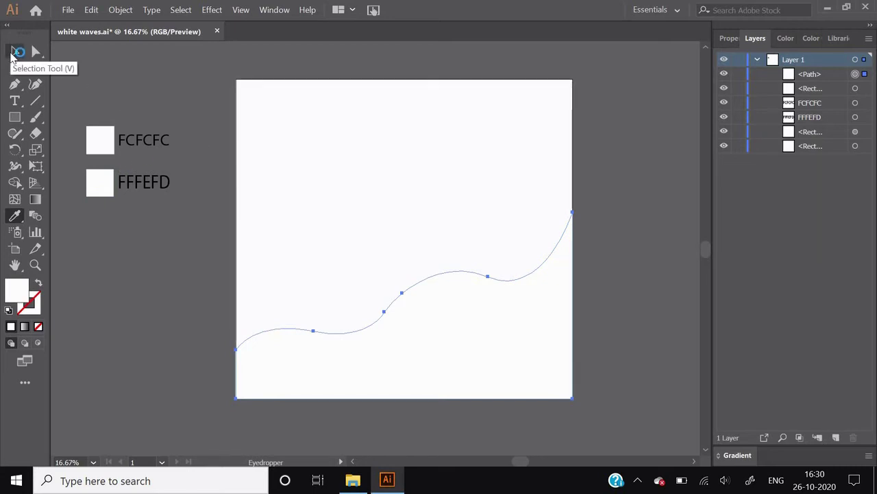
click(11, 56)
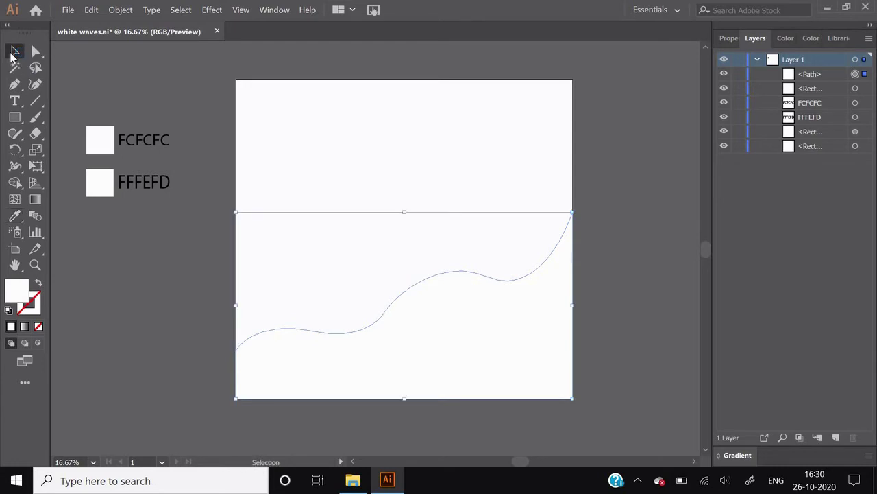
click(730, 38)
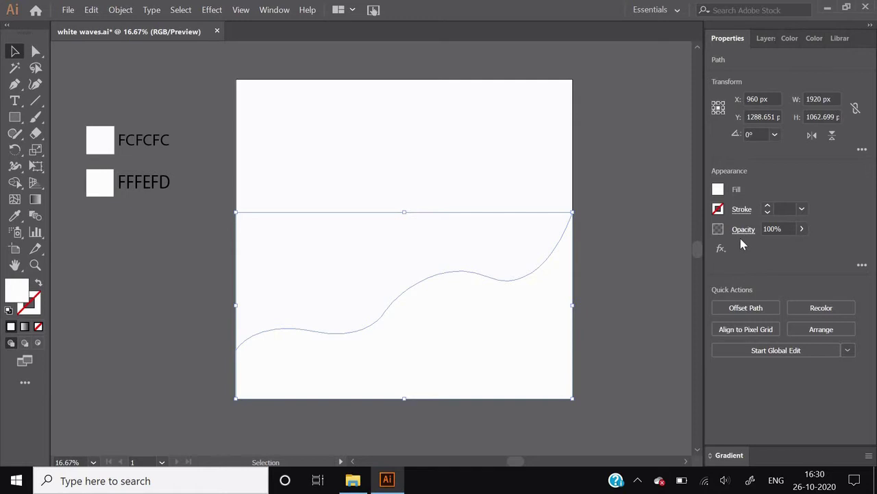
click(342, 114)
click(211, 10)
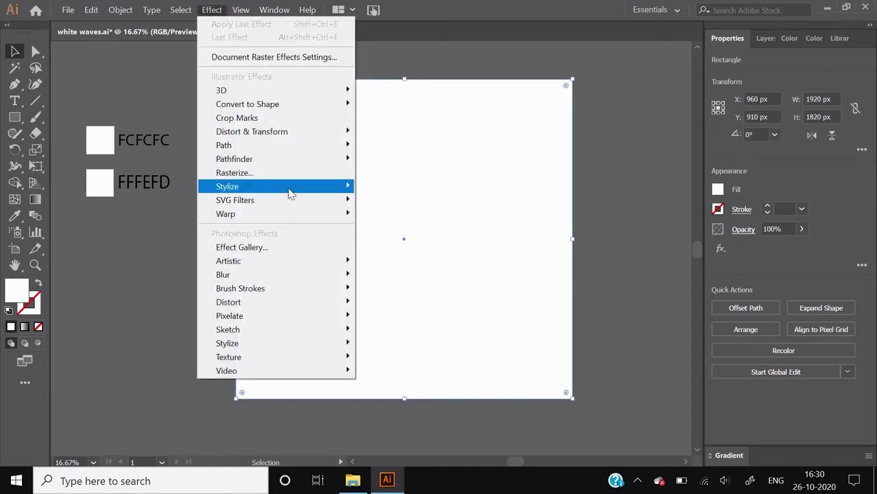
mouse_move(227, 186)
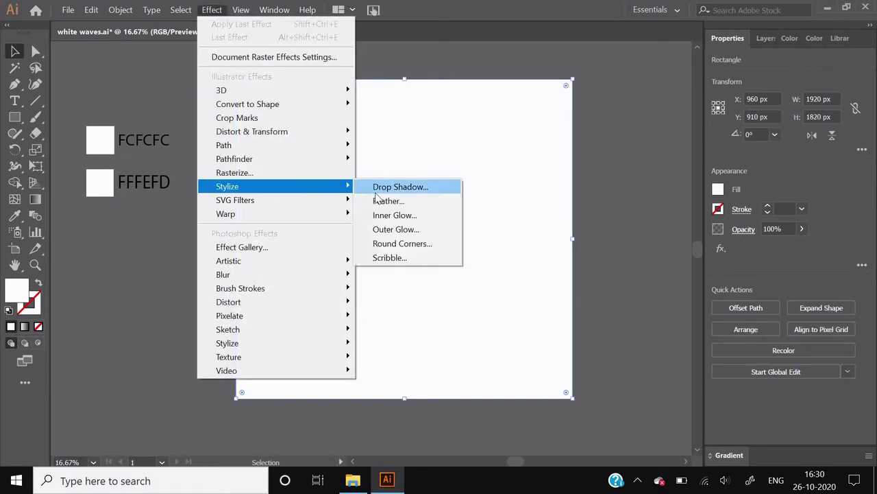
Preview a drop shadow on the background square and cancel it.
click(379, 192)
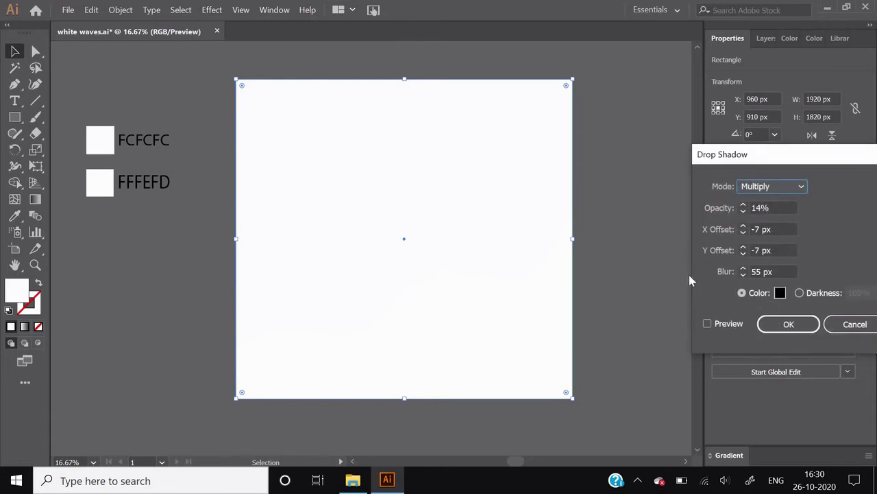
click(709, 325)
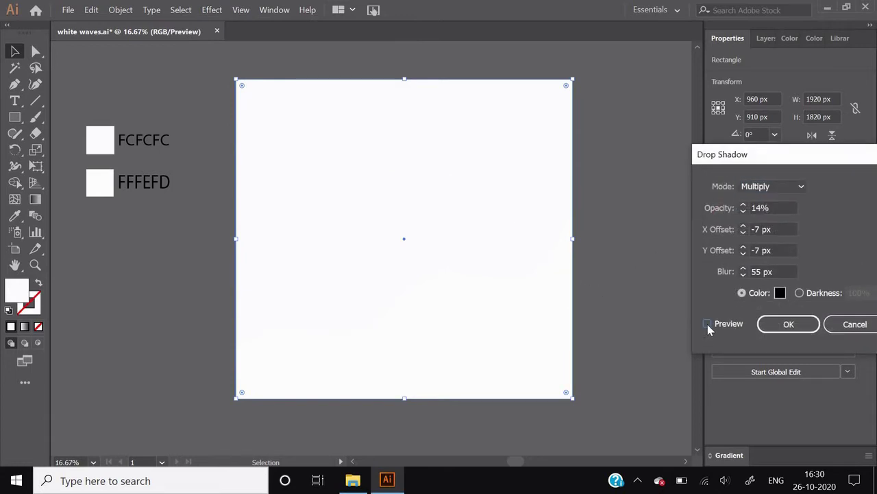
click(853, 324)
Give the lower wave a Multiply drop shadow: 14% opacity, -7 px offsets, 55 px blur.
click(453, 286)
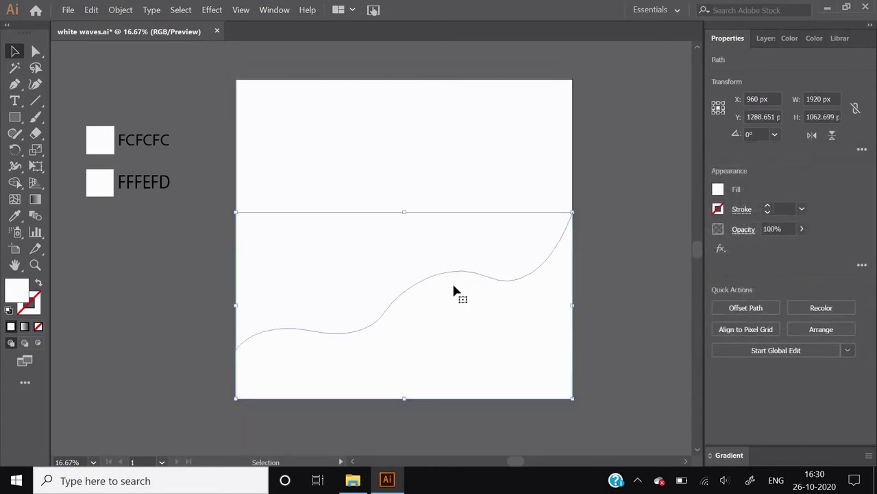
click(204, 11)
mouse_move(227, 186)
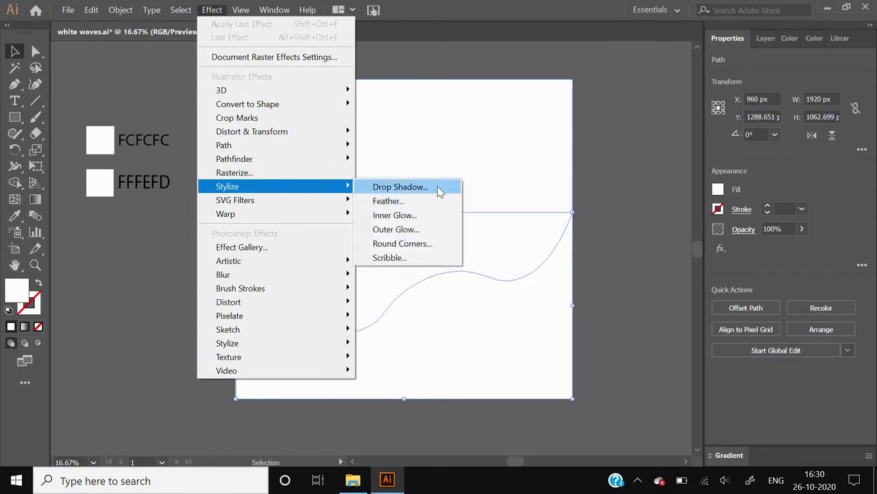
click(439, 191)
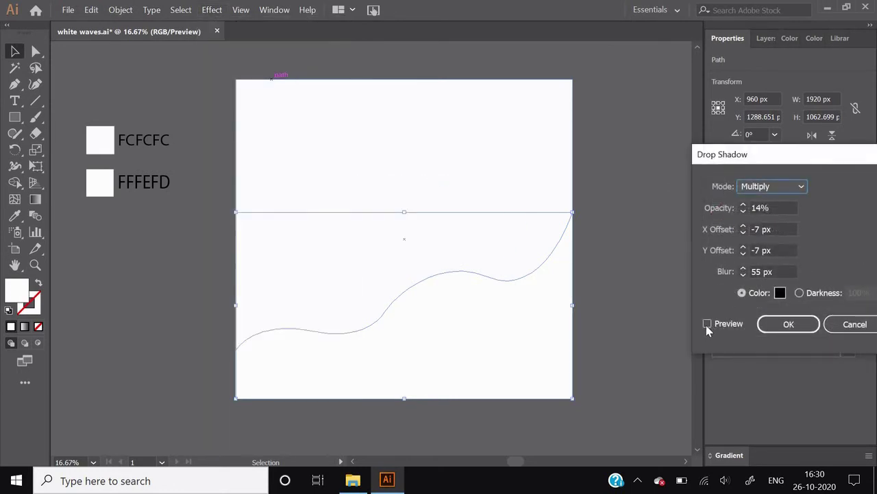
click(789, 324)
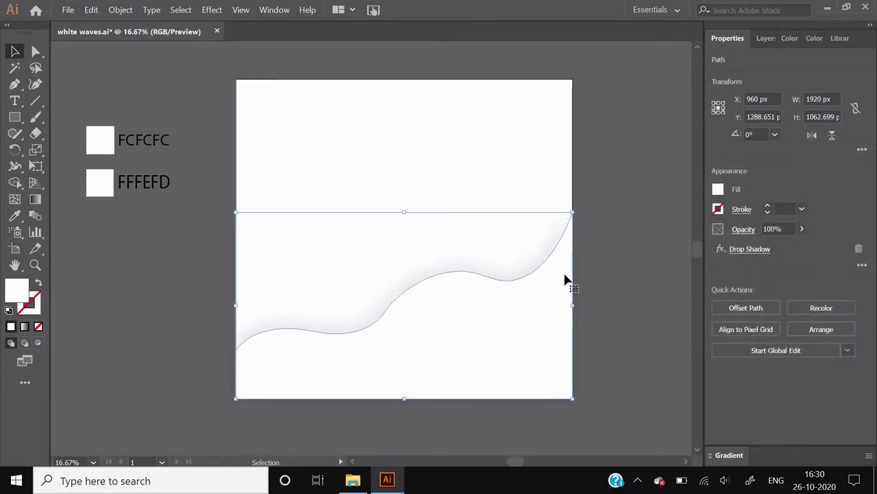
click(632, 305)
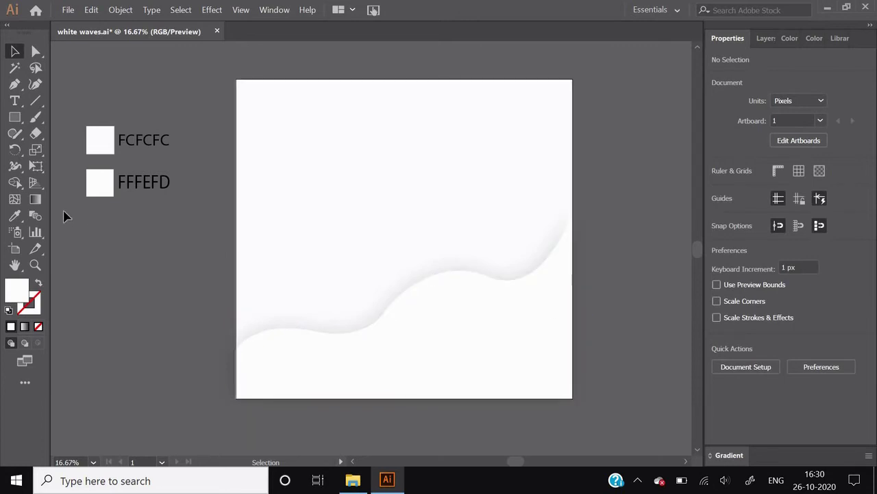
Draw the second wave's curving crest from the left edge up to the right edge.
click(15, 84)
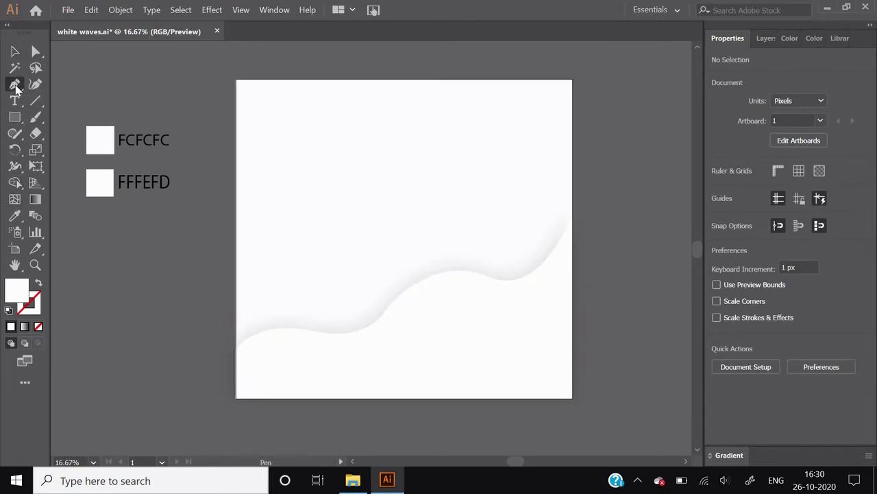
click(236, 305)
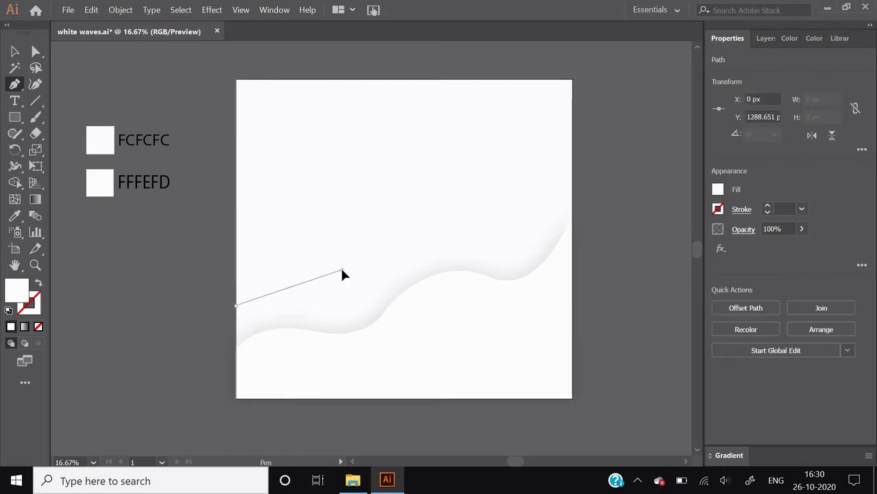
drag(342, 269, 420, 281)
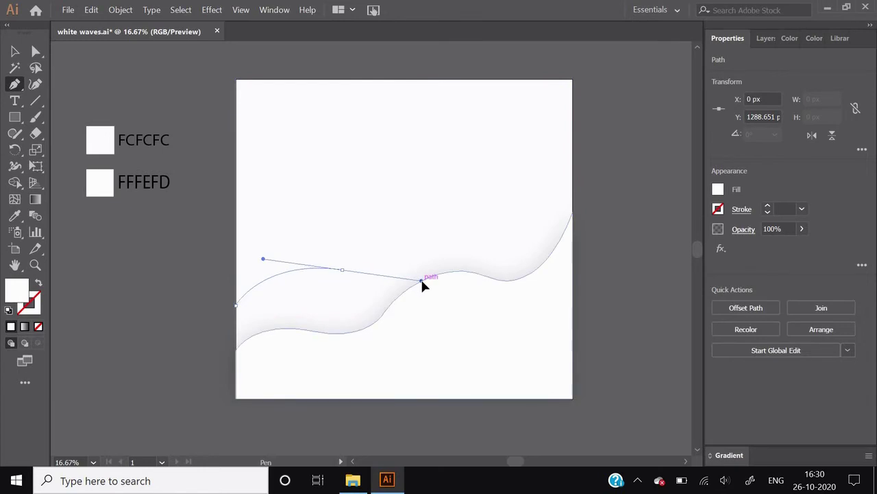
drag(423, 285, 425, 286)
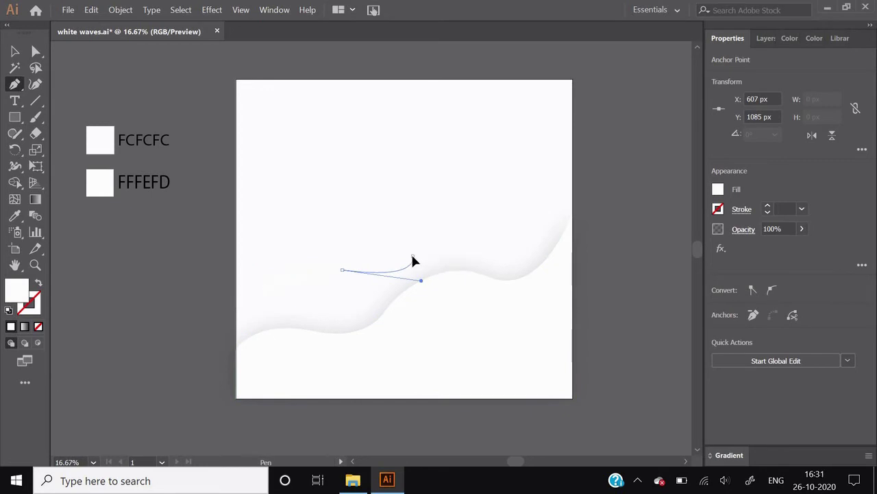
click(412, 256)
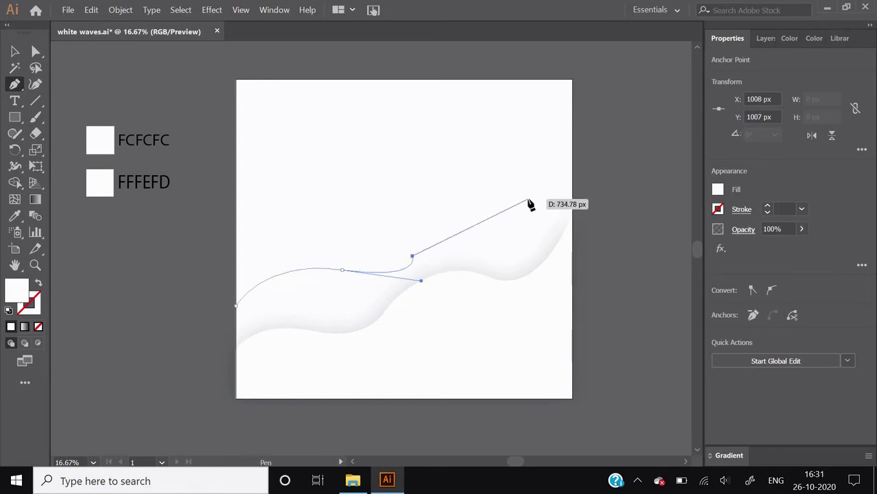
key(ctrl+z)
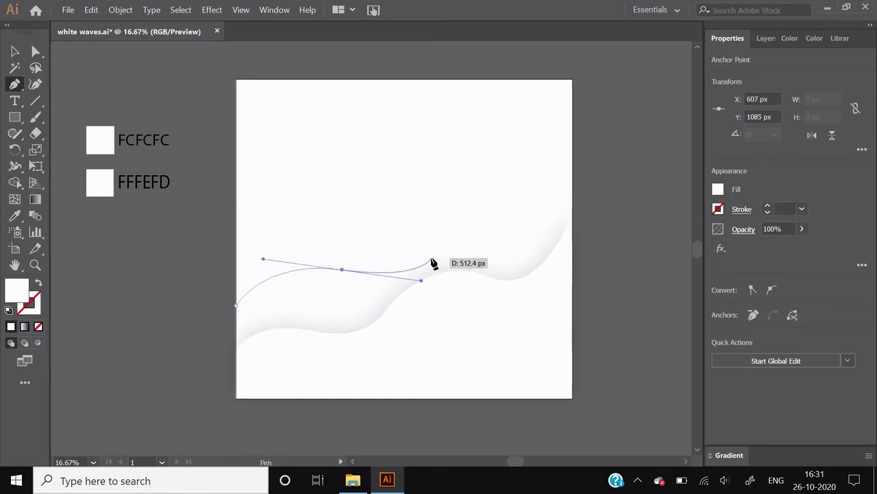
click(427, 251)
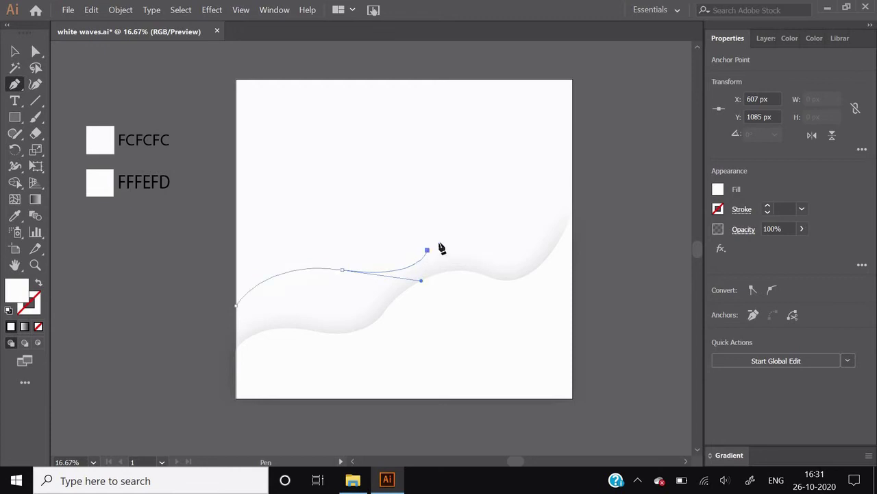
mouse_move(543, 207)
mouse_down()
mouse_move(609, 230)
mouse_move(628, 227)
mouse_move(639, 206)
mouse_up()
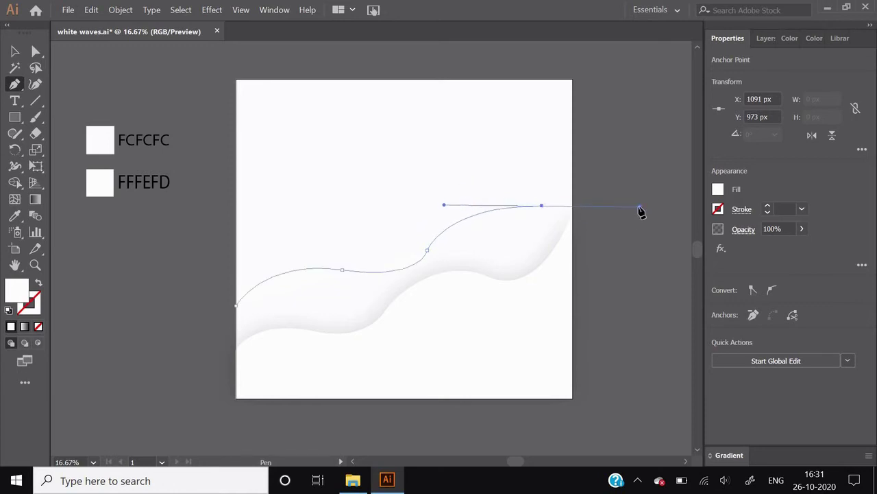
click(542, 206)
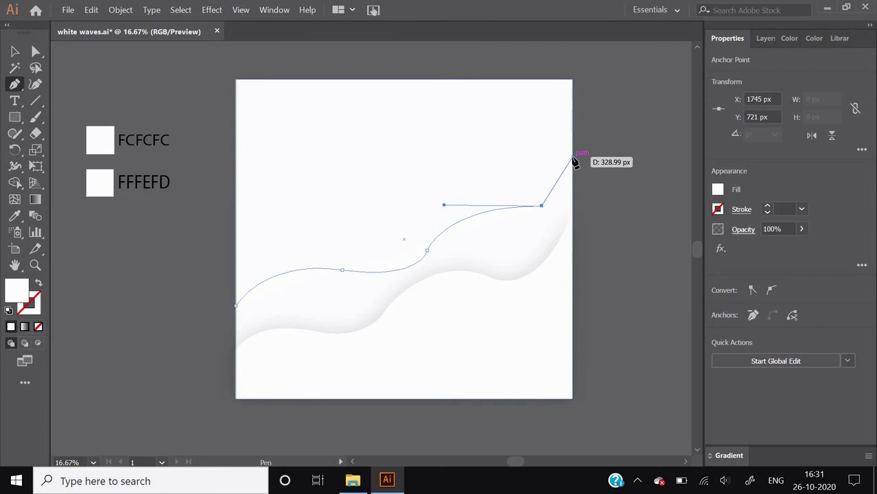
drag(573, 159, 576, 126)
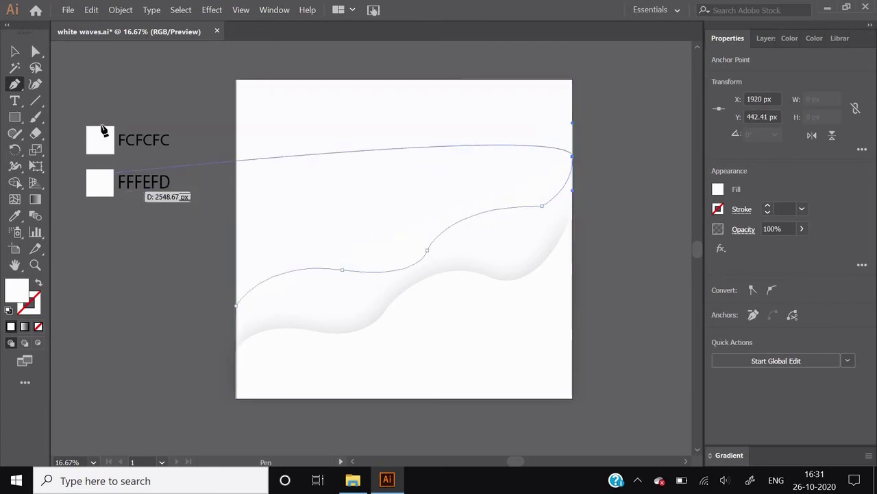
click(572, 157)
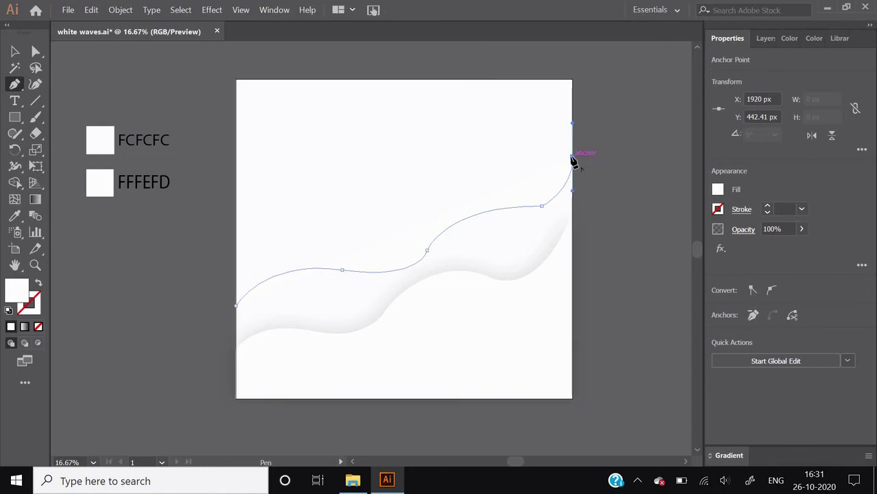
Close the second wave down the right edge, across both bottom corners, back to its start.
click(573, 399)
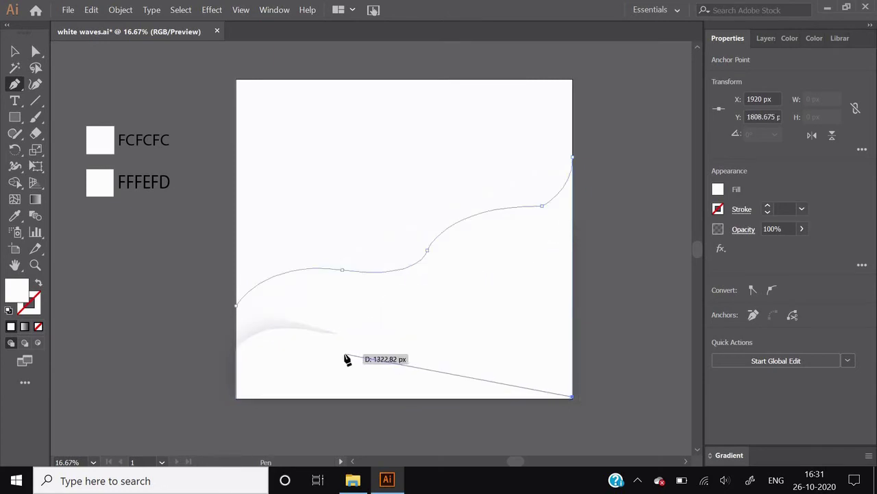
key(ctrl)
click(573, 190)
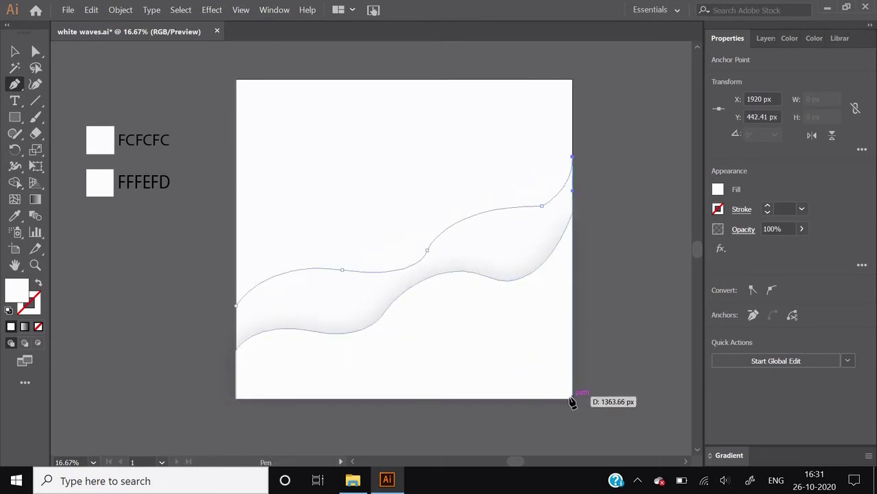
click(571, 399)
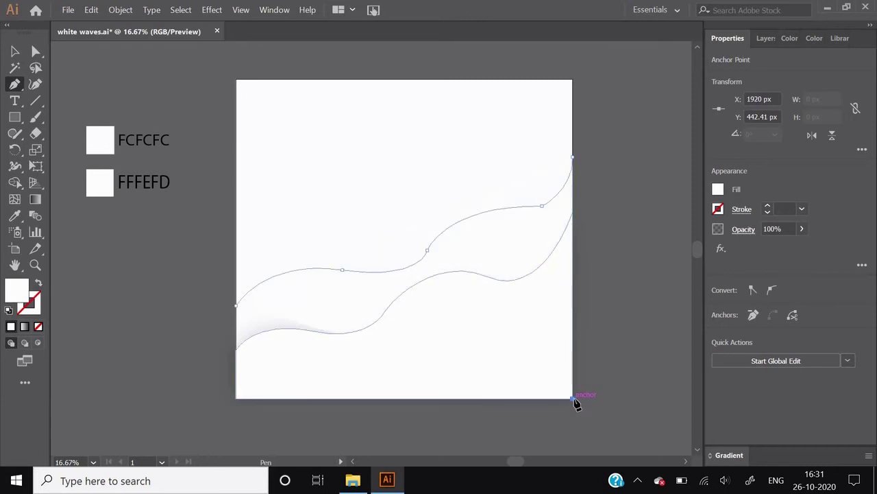
click(573, 399)
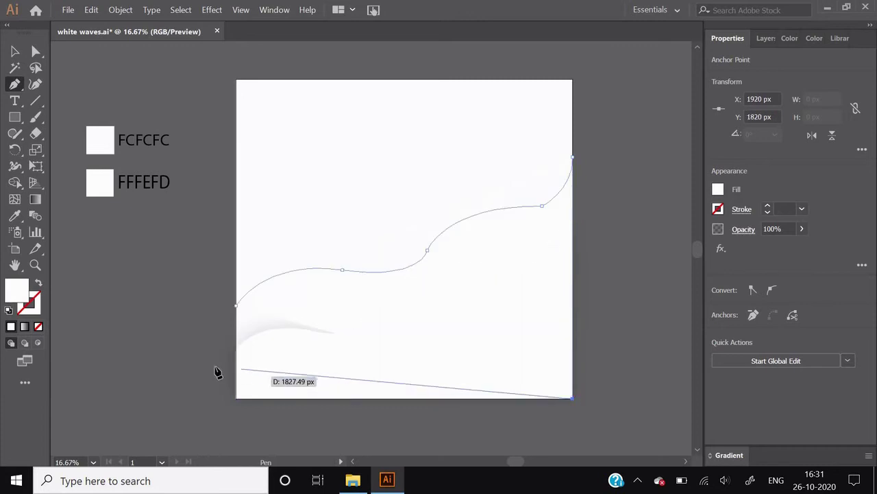
click(237, 398)
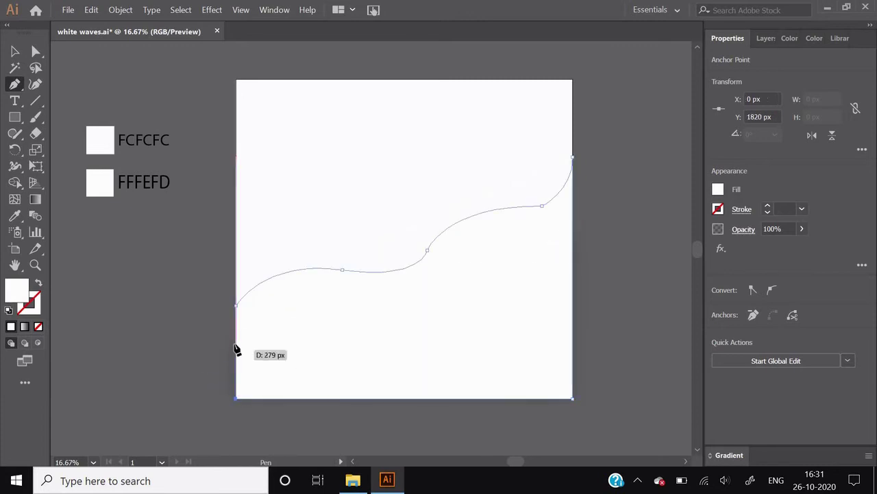
click(235, 306)
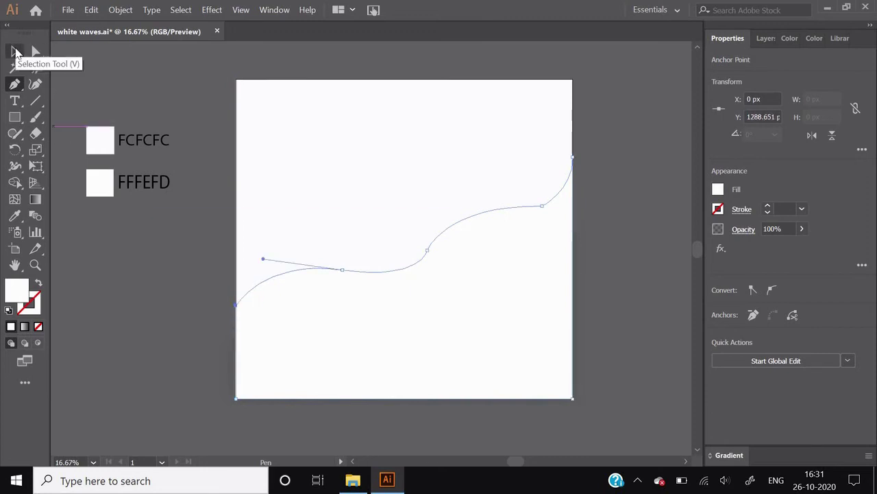
Round the second wave's middle and upper-right bends, the latter to a 281.6 px radius.
click(36, 51)
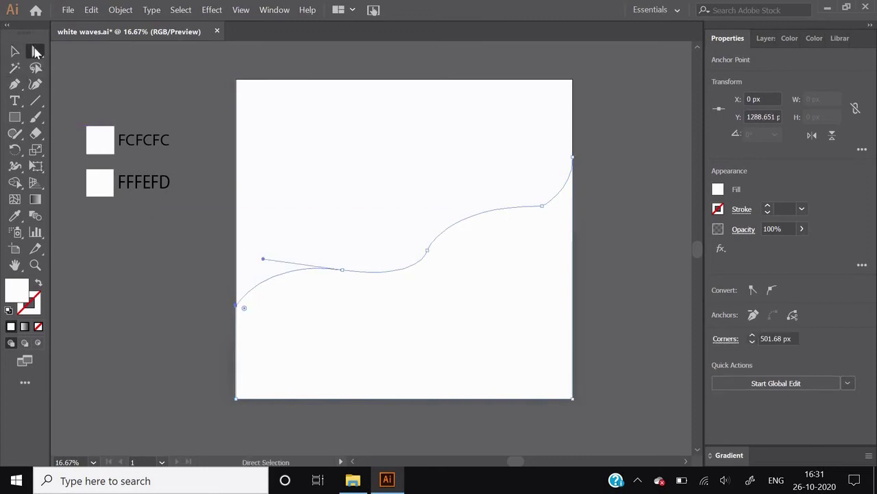
click(426, 251)
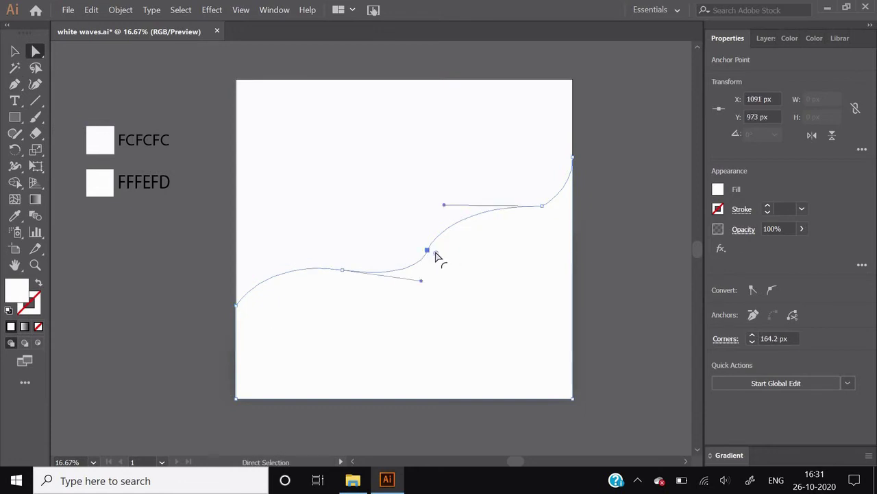
drag(436, 257, 501, 279)
click(549, 296)
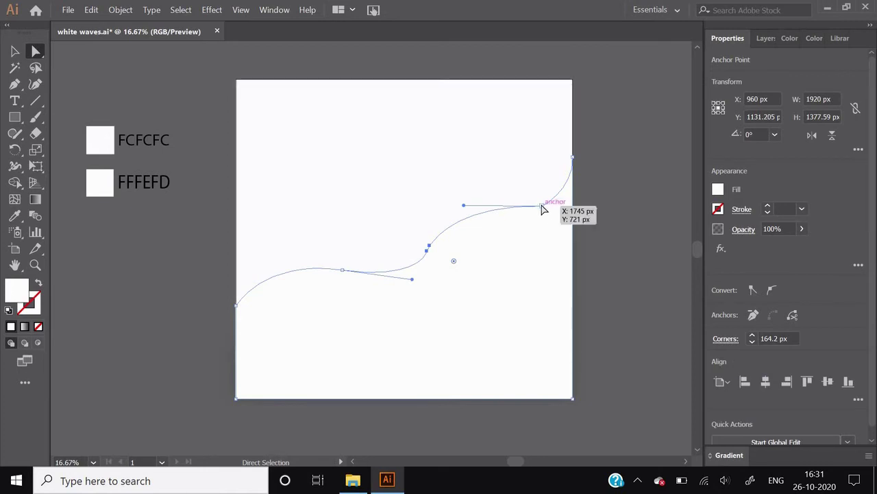
click(542, 207)
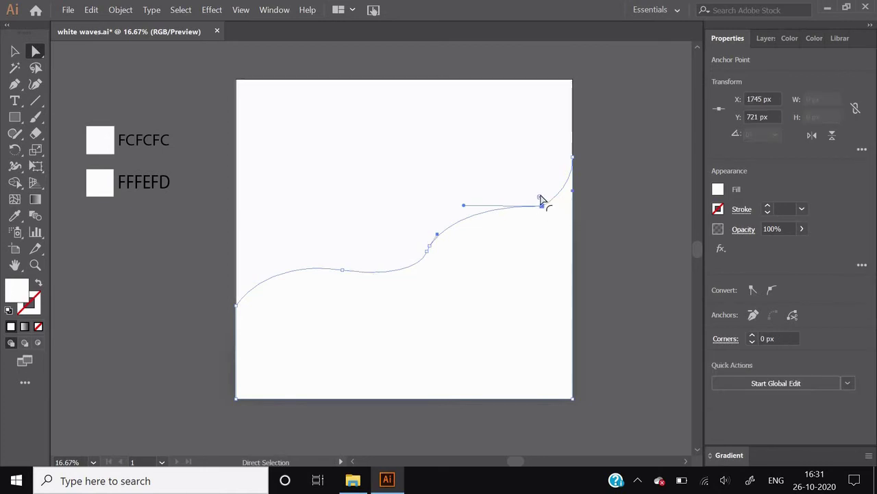
drag(541, 203, 474, 144)
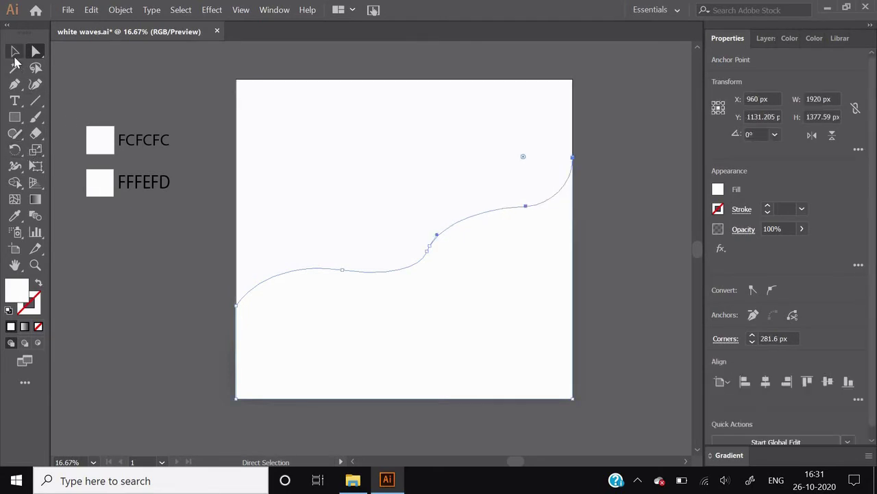
click(15, 51)
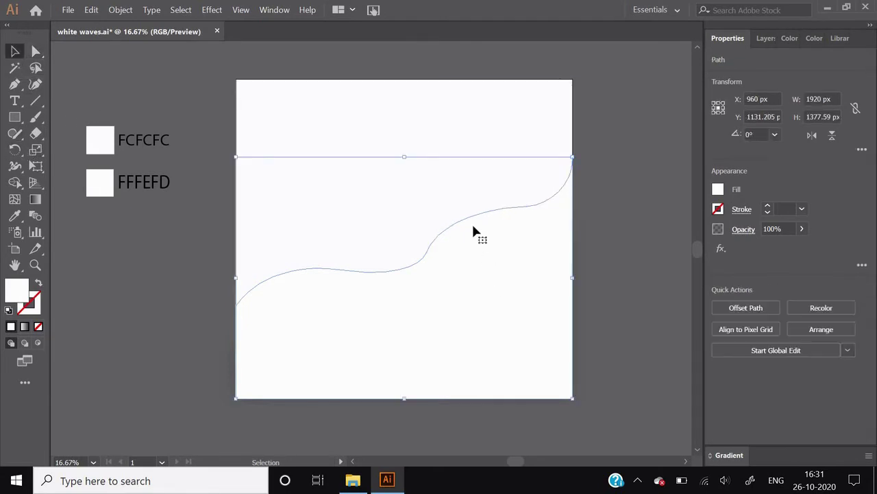
Apply a Multiply drop shadow (14%, -7/-7 px offsets, 55 px blur) to the new wave.
click(211, 10)
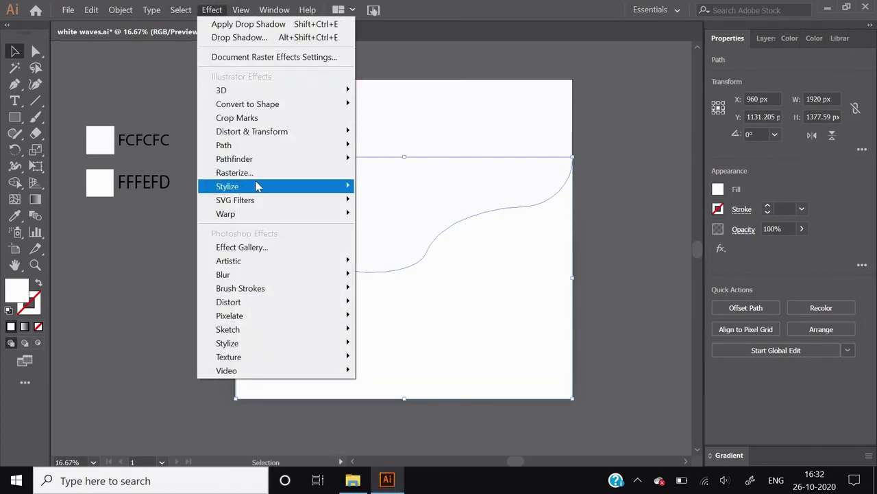
mouse_move(226, 186)
click(182, 188)
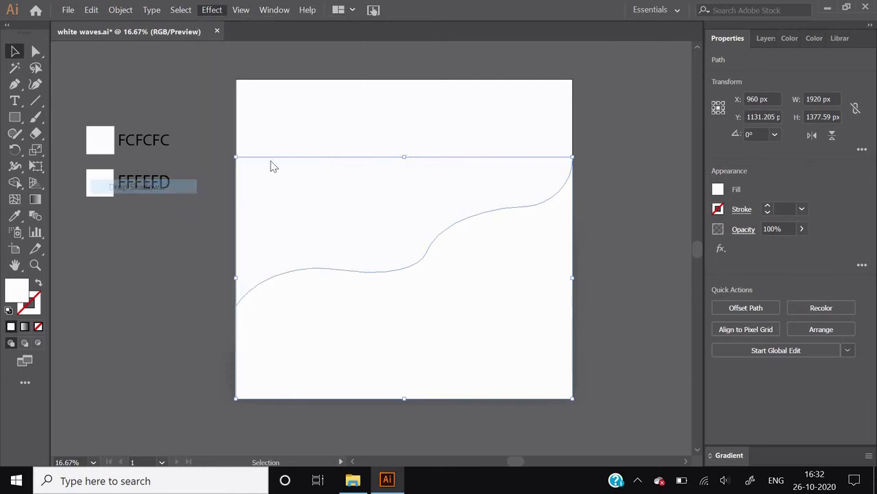
click(706, 324)
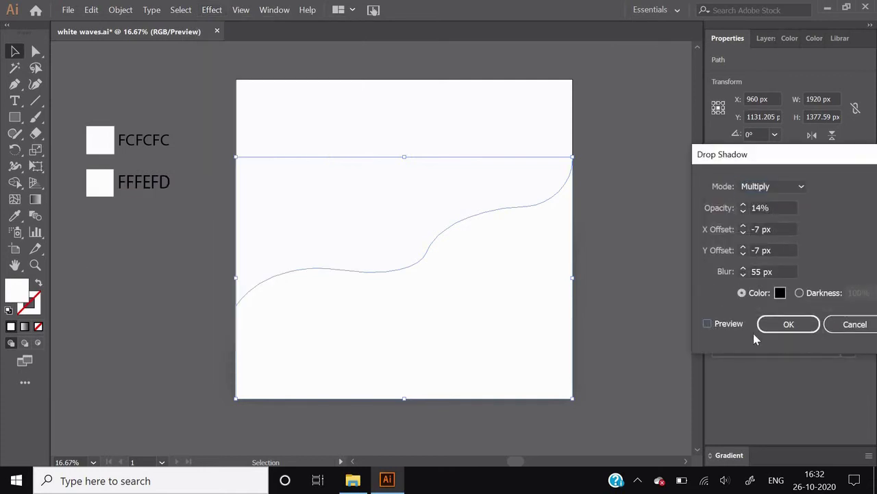
click(788, 324)
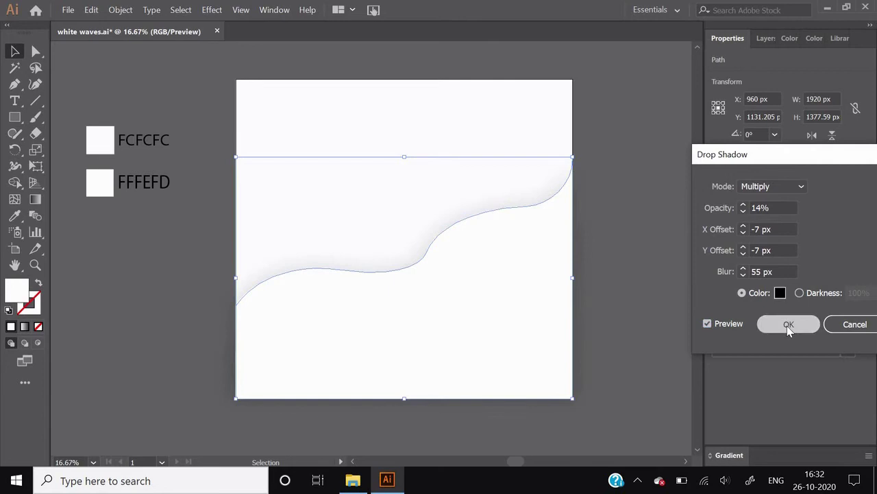
Select the other wave path in Layers and reapply the same drop shadow with Ctrl+Shift+E.
click(770, 37)
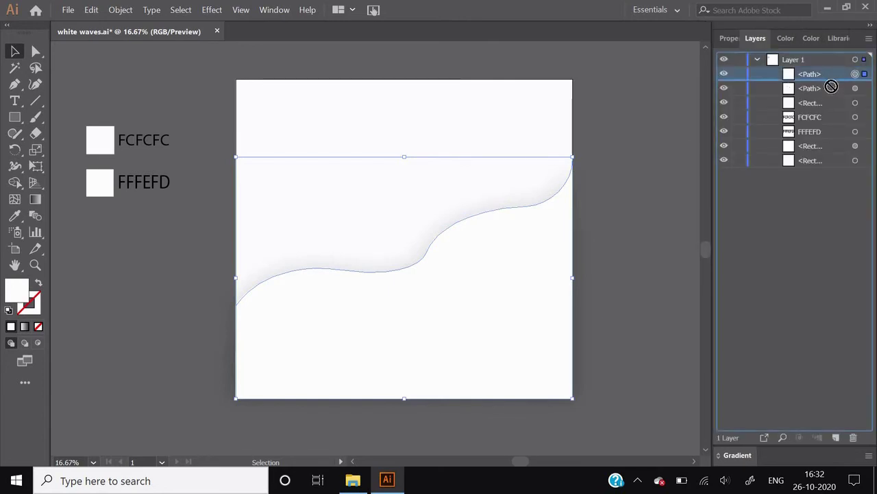
click(830, 88)
key(ctrl+shift+e)
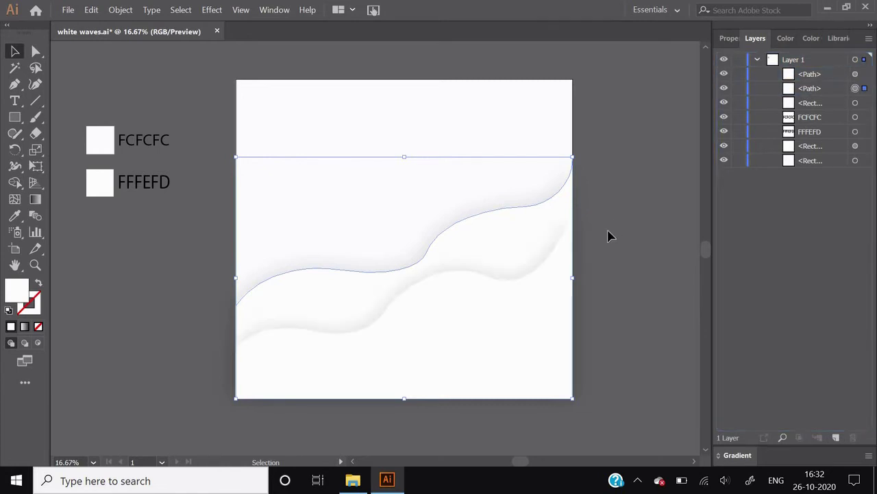
click(610, 237)
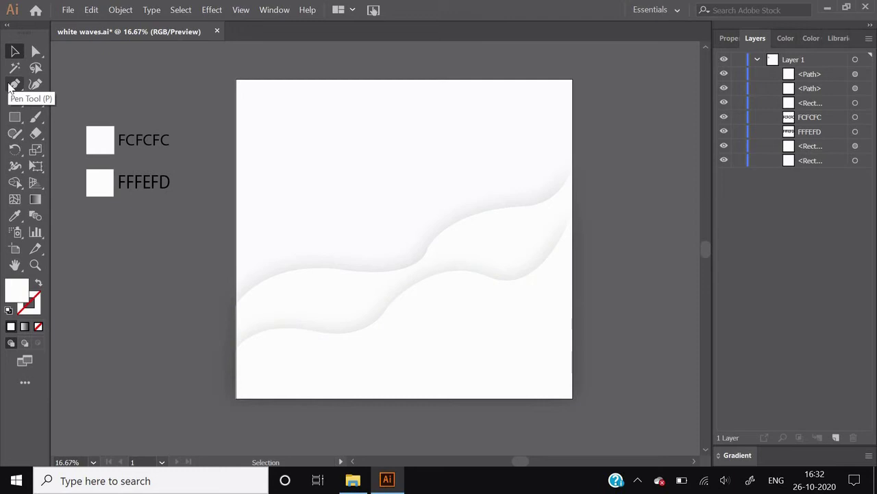
Duplicate the lower wave with Copy and Paste in Front, and move the copy higher.
click(406, 362)
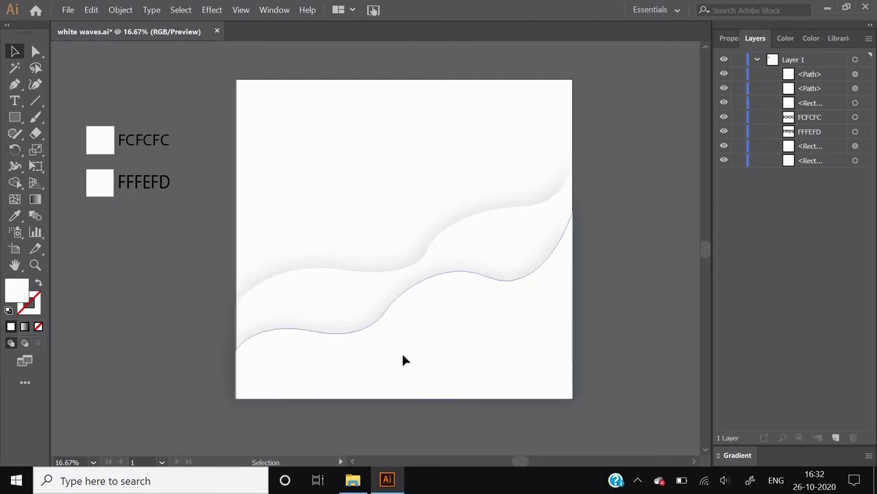
click(403, 359)
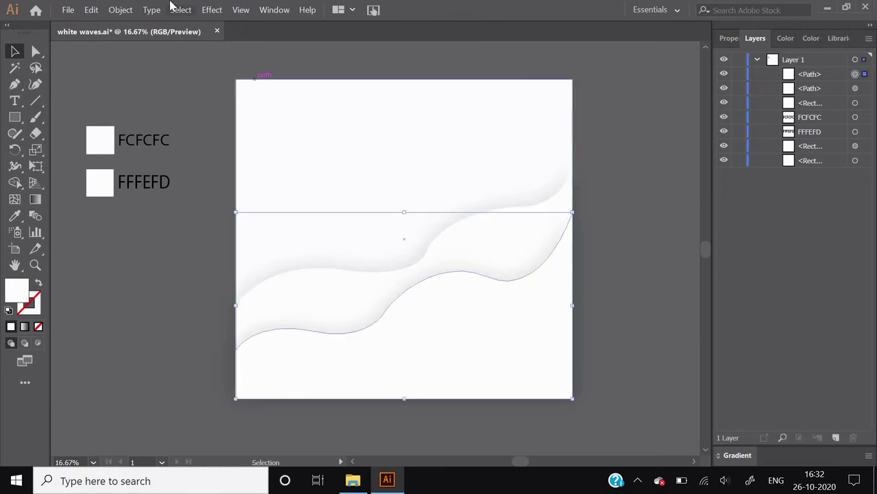
click(92, 10)
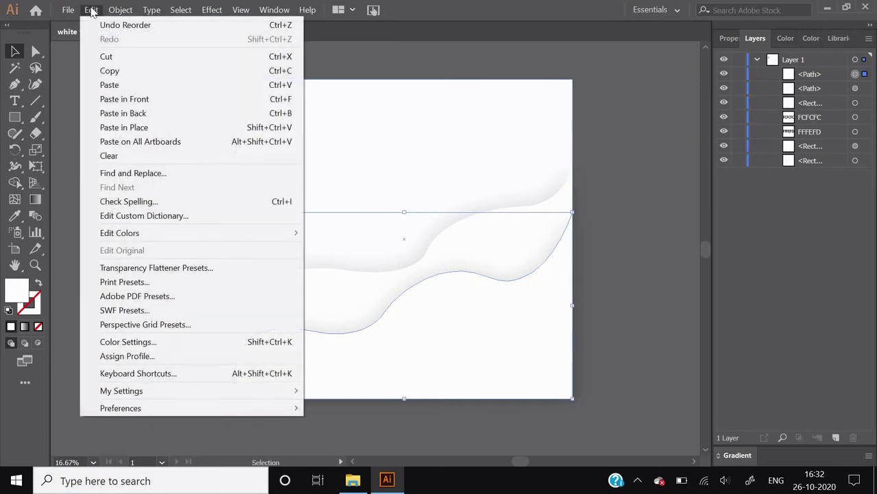
click(144, 73)
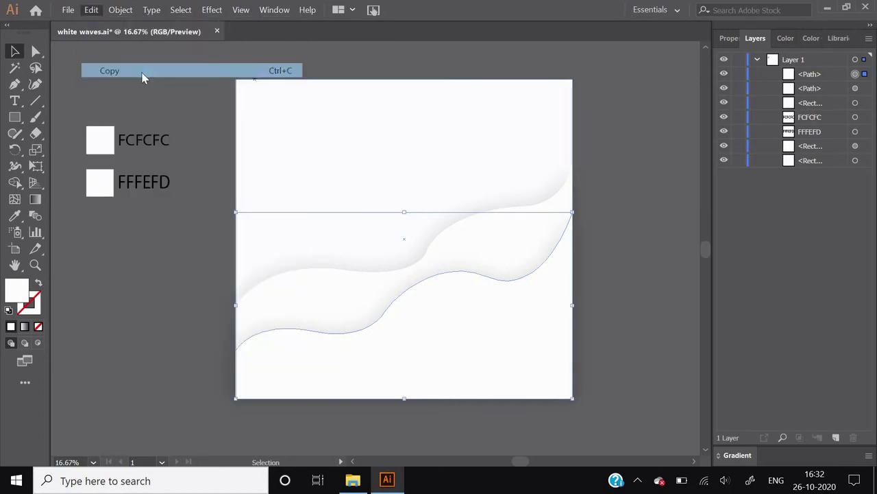
click(91, 10)
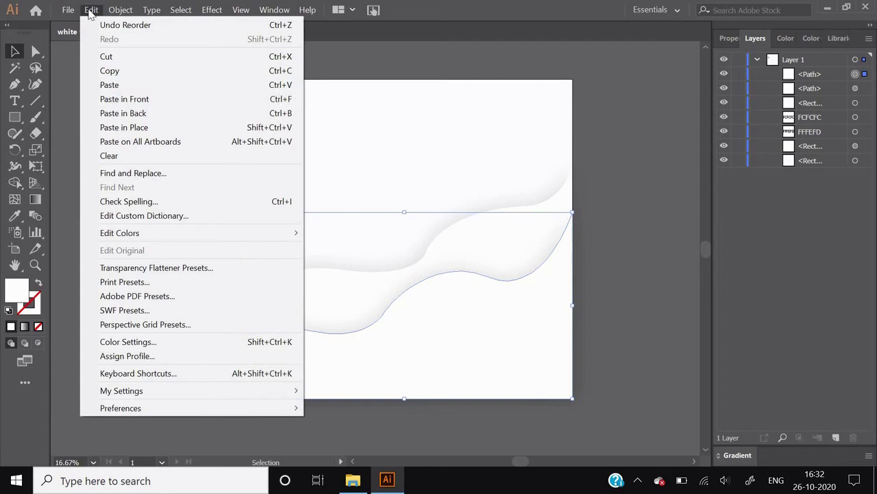
click(148, 101)
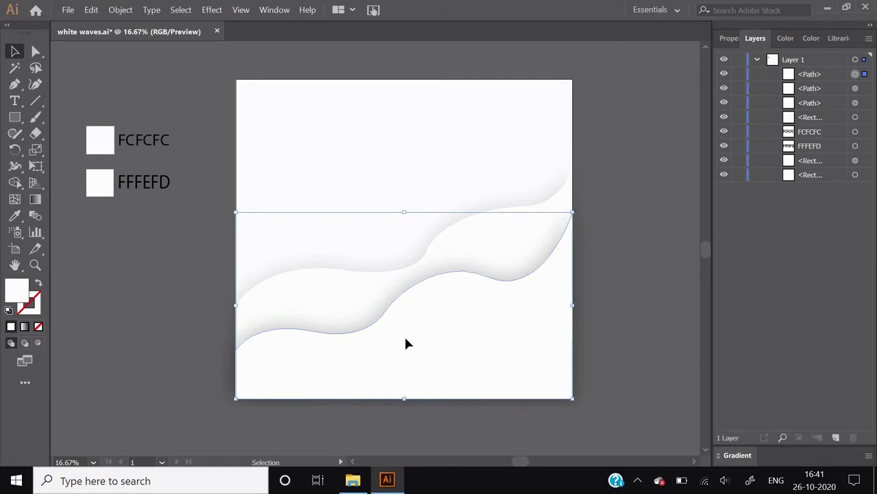
drag(405, 338, 407, 256)
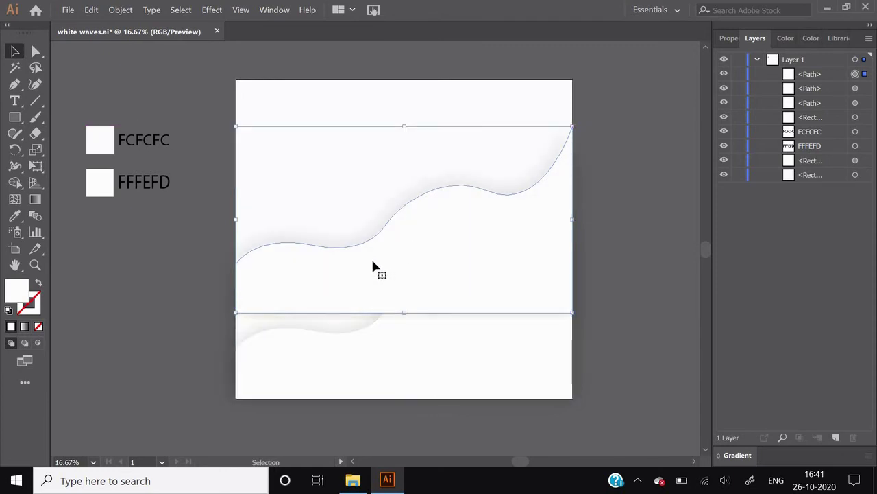
Pull the copy's bottom-right corner down to the artboard bottom and move it behind the other waves.
key(a)
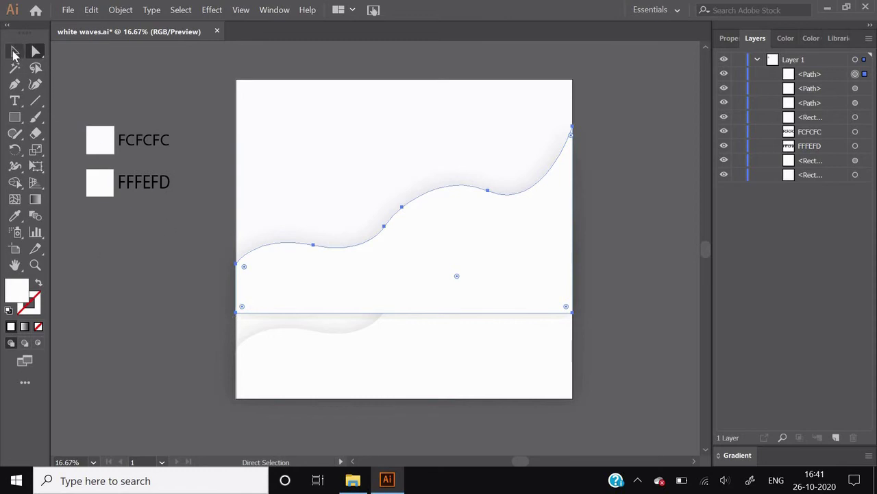
click(14, 51)
click(35, 52)
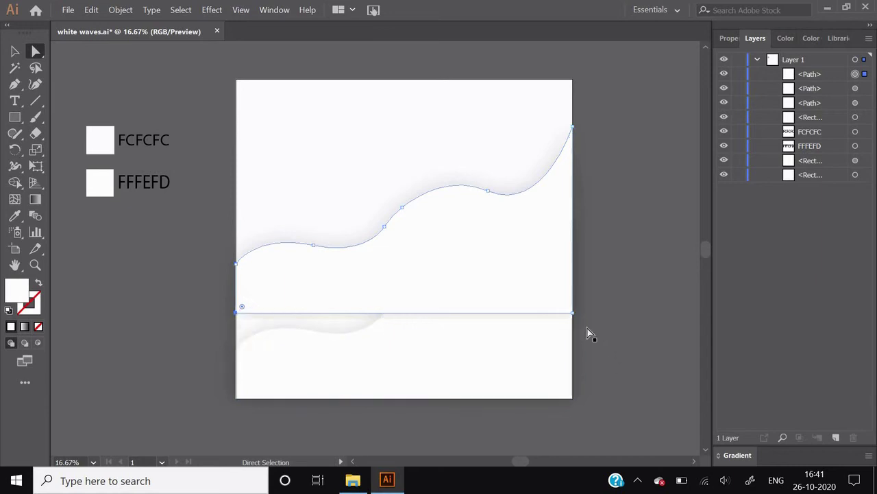
click(573, 313)
key(ctrl)
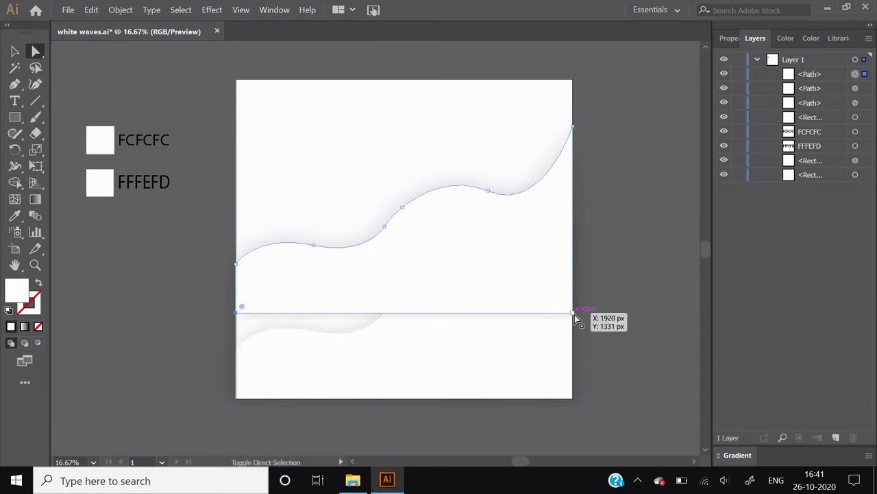
drag(573, 313, 573, 398)
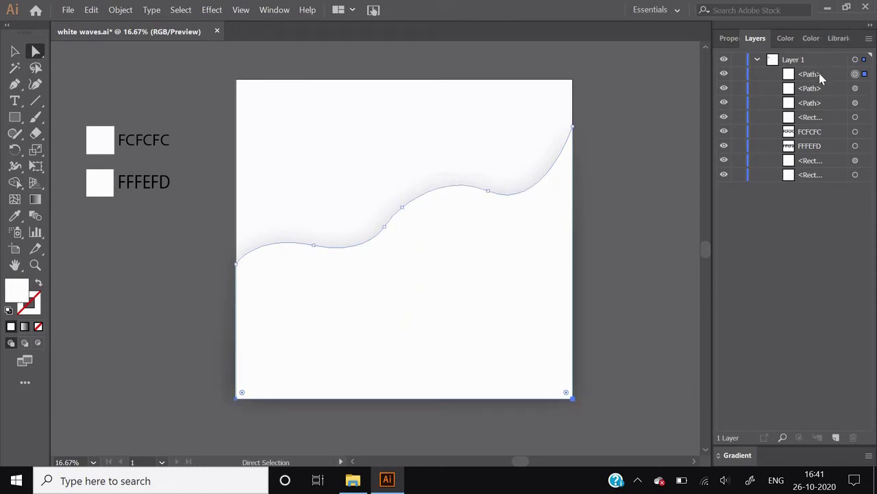
drag(819, 74, 819, 117)
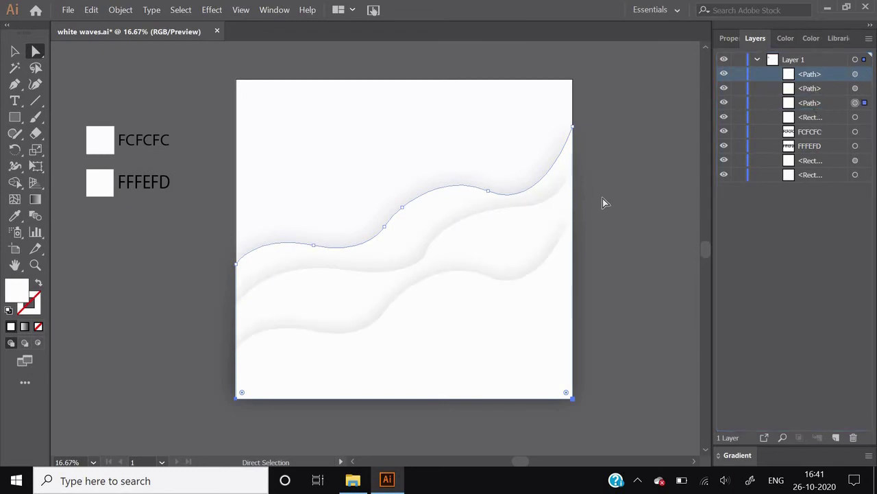
click(15, 51)
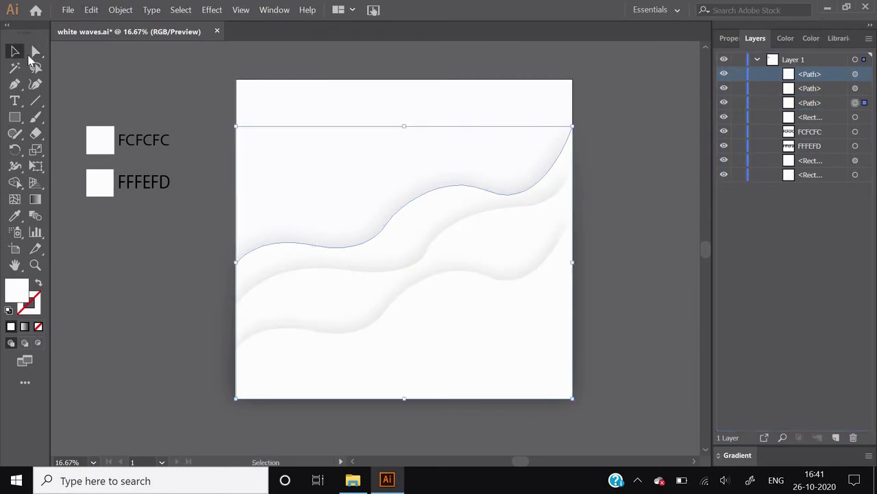
Copy the second wave, paste it in front, and move the copy up flush with the artboard top.
click(173, 286)
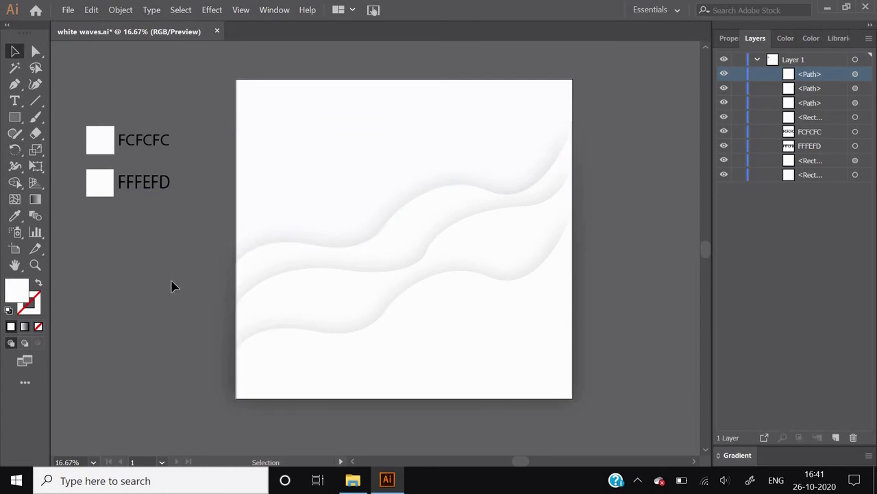
click(514, 237)
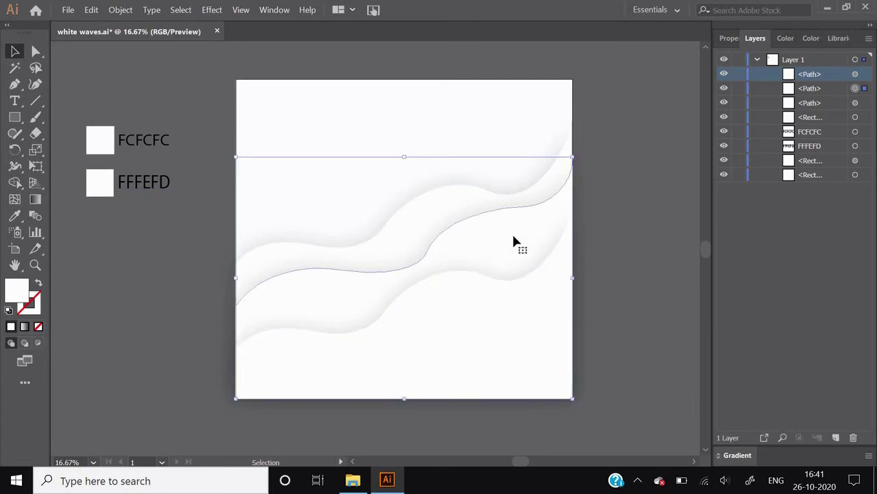
click(123, 11)
mouse_move(91, 10)
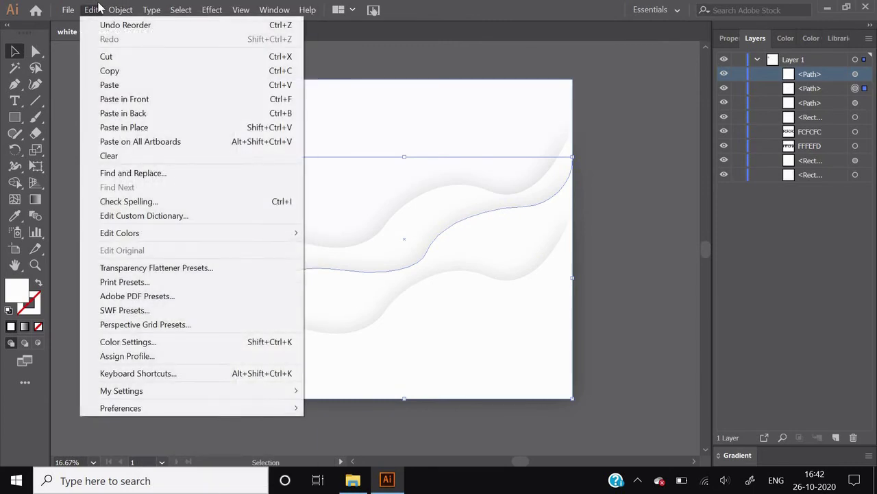
click(127, 71)
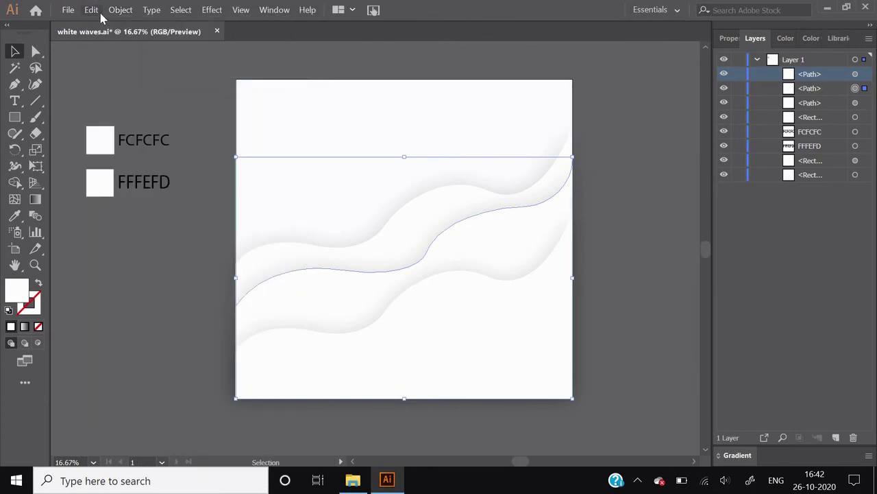
click(93, 11)
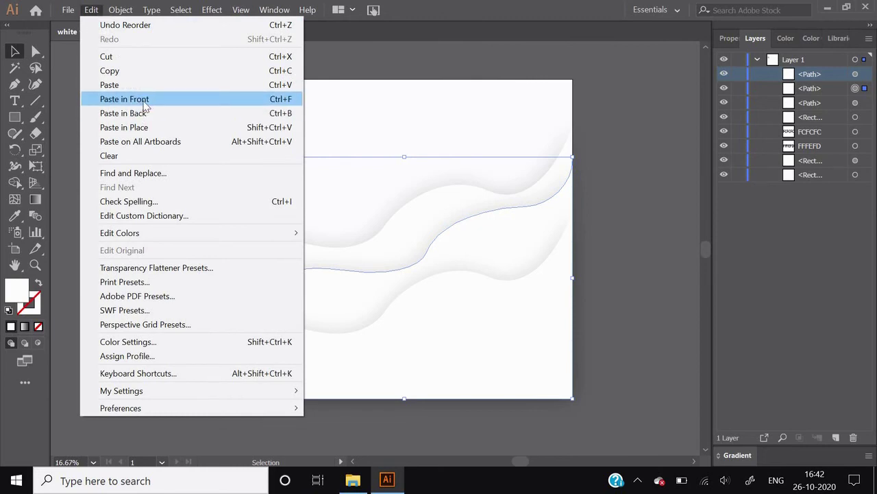
click(144, 104)
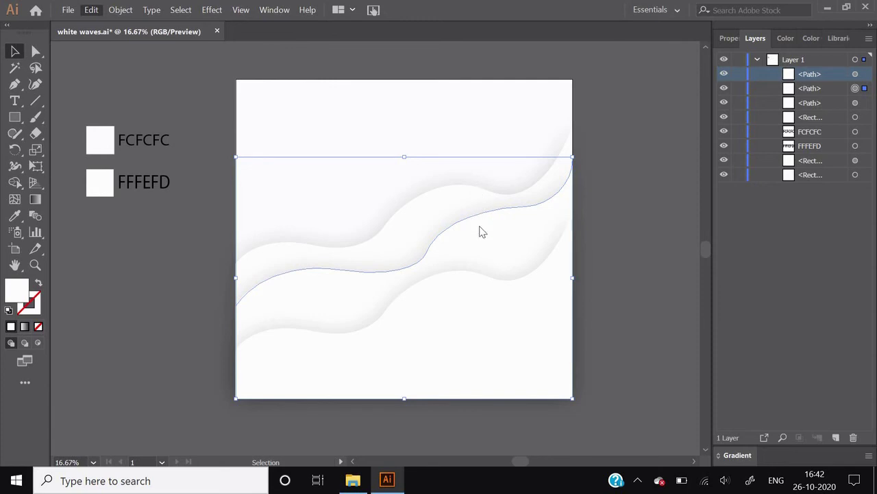
key(ctrl+c)
key(ctrl+f)
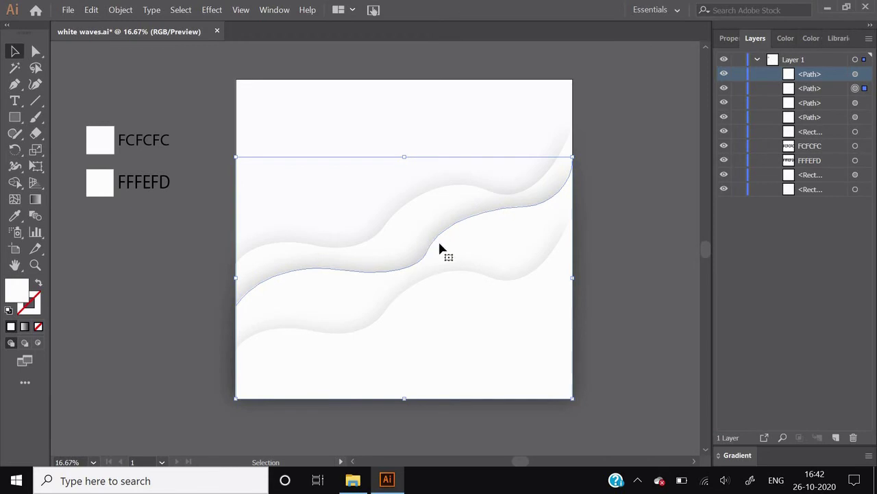
drag(440, 243, 441, 166)
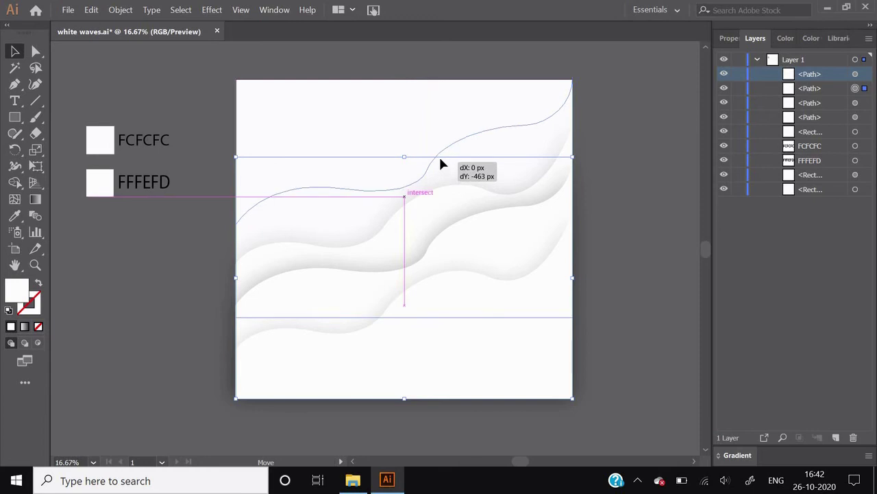
mouse_move(441, 164)
mouse_down()
mouse_move(441, 143)
mouse_move(436, 159)
mouse_move(400, 179)
mouse_move(400, 171)
mouse_up()
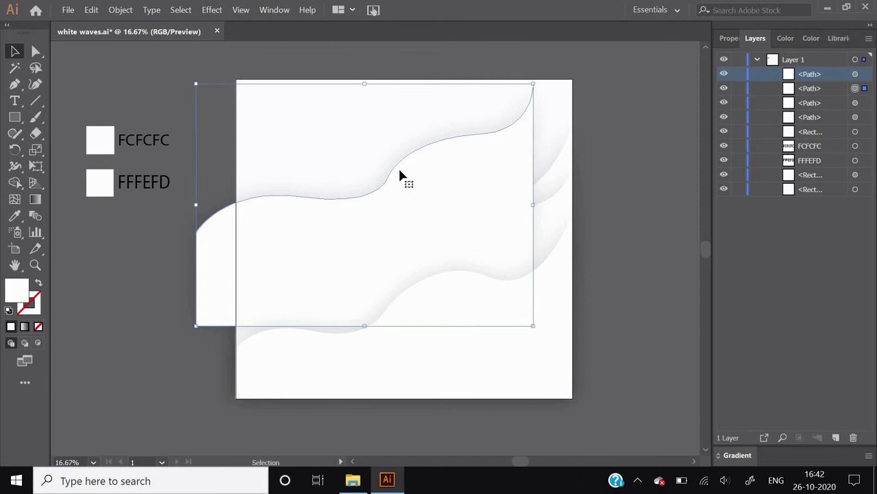
drag(401, 176, 440, 166)
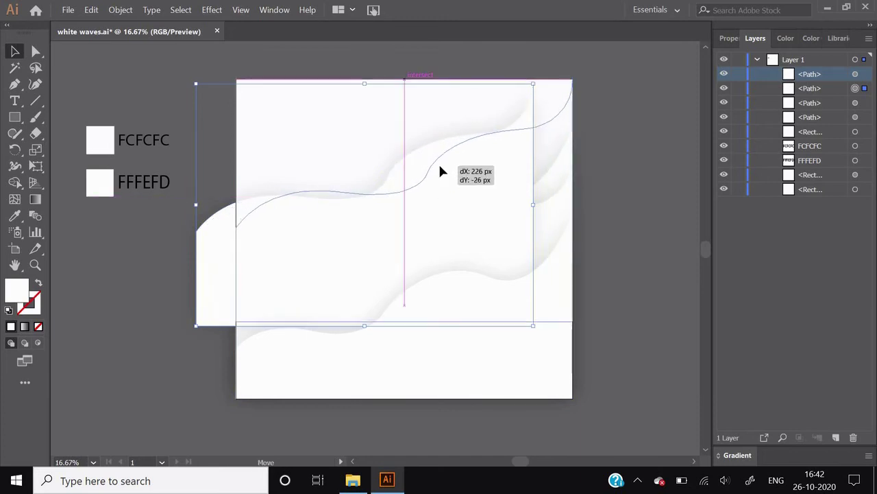
drag(440, 172, 440, 171)
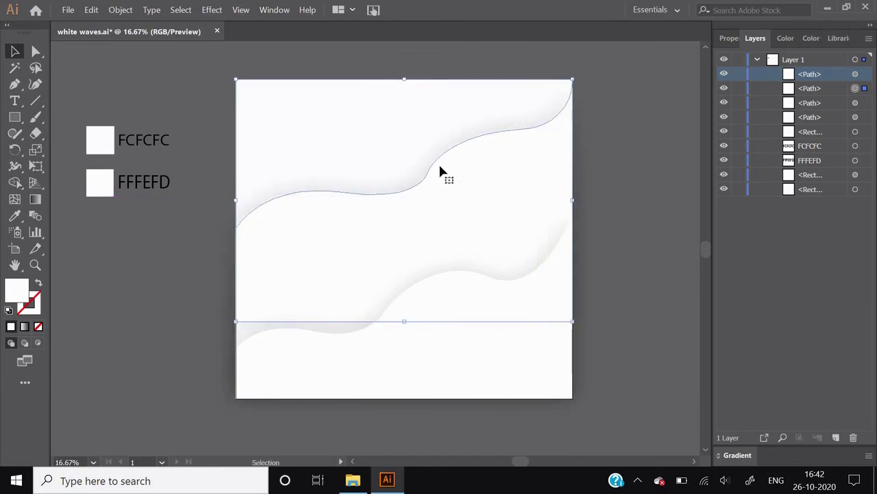
Extend the top wave copy's bottom anchors down to the artboard bottom.
click(35, 52)
click(236, 321)
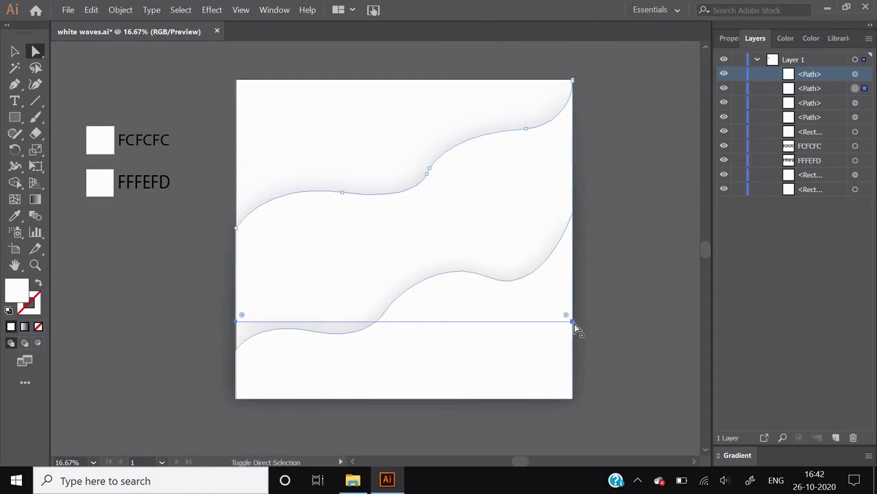
drag(575, 324, 573, 404)
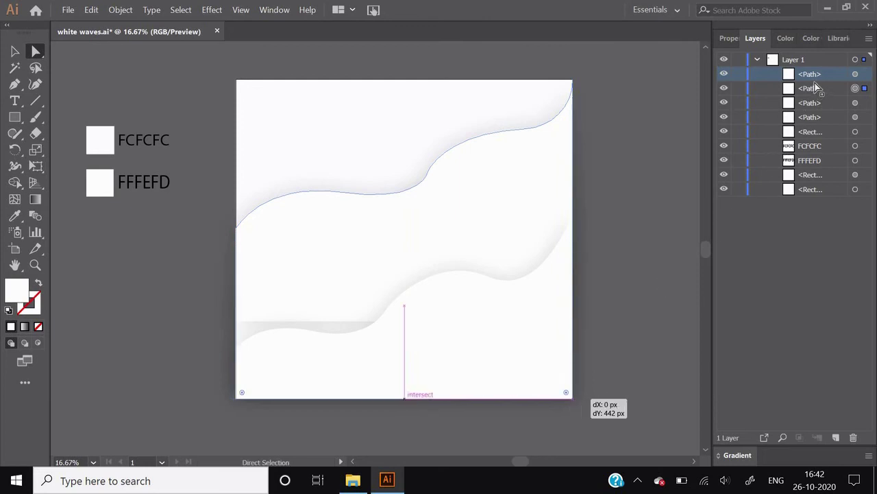
drag(319, 172, 563, 284)
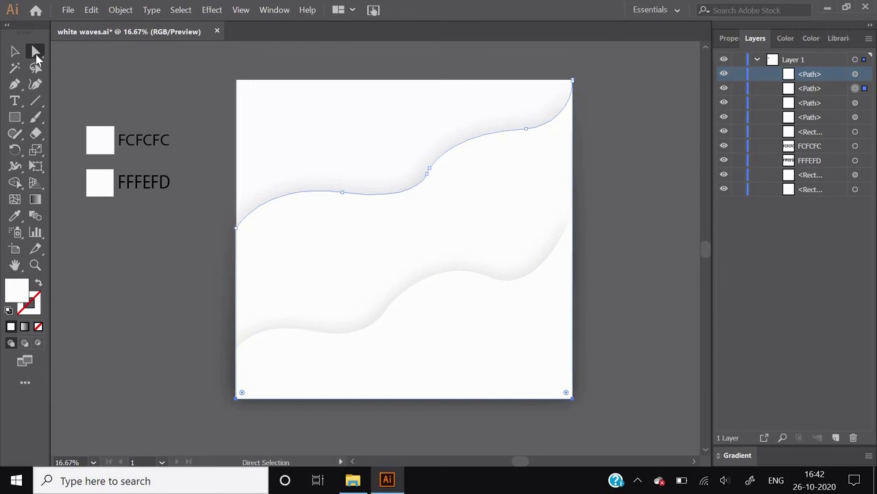
click(15, 51)
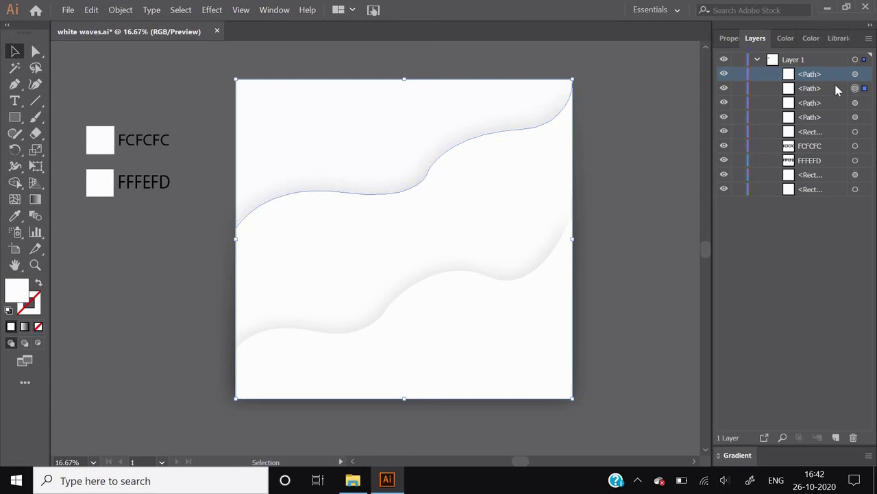
Restack the top wave in Layers so every wave's shadow shows.
click(634, 180)
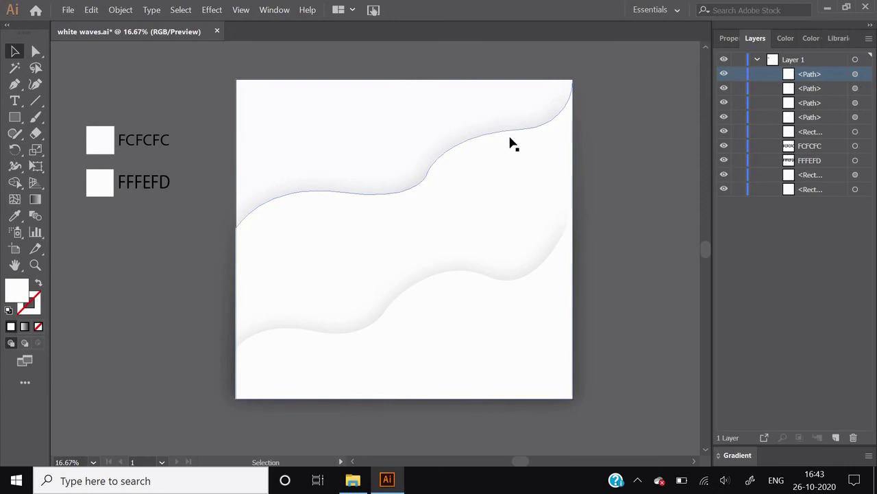
click(509, 137)
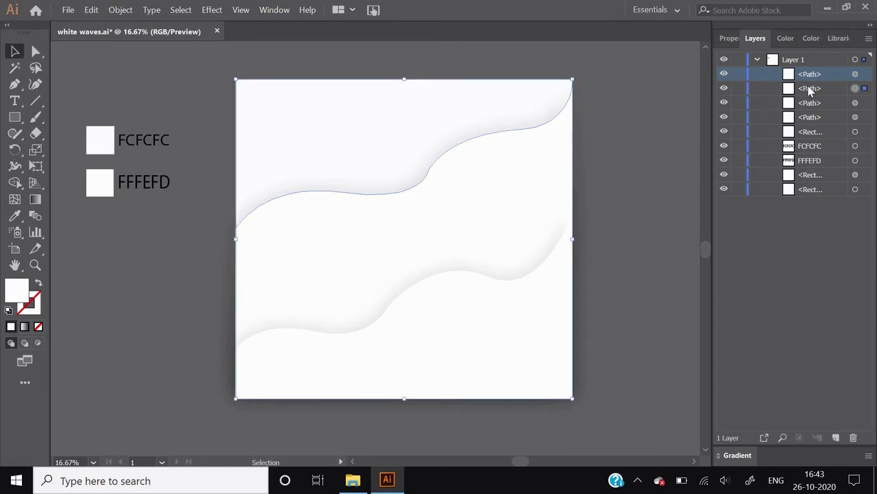
drag(811, 91, 815, 123)
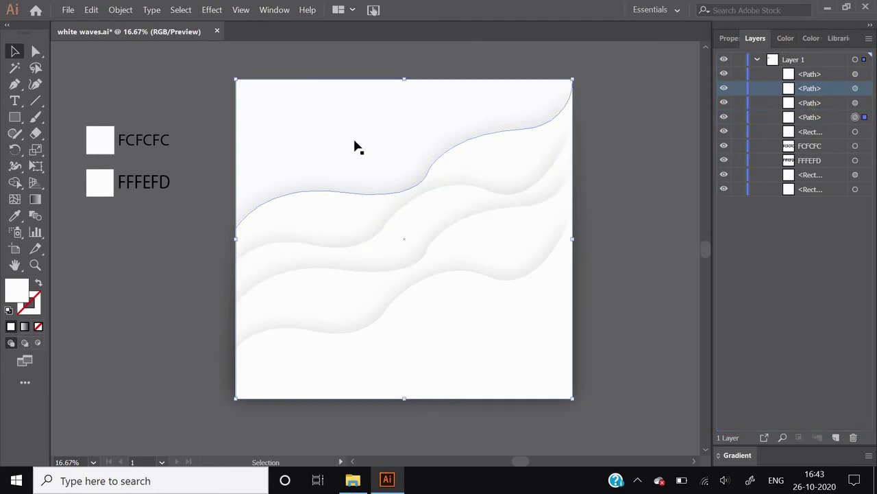
click(191, 233)
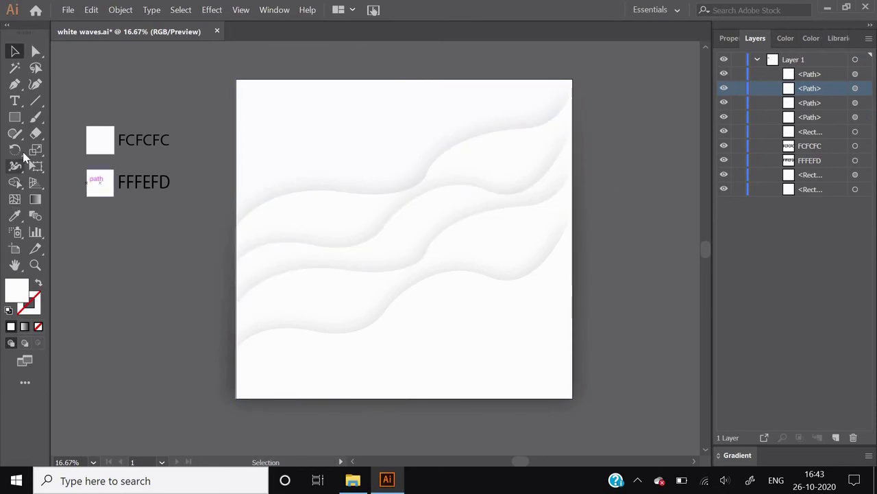
click(15, 87)
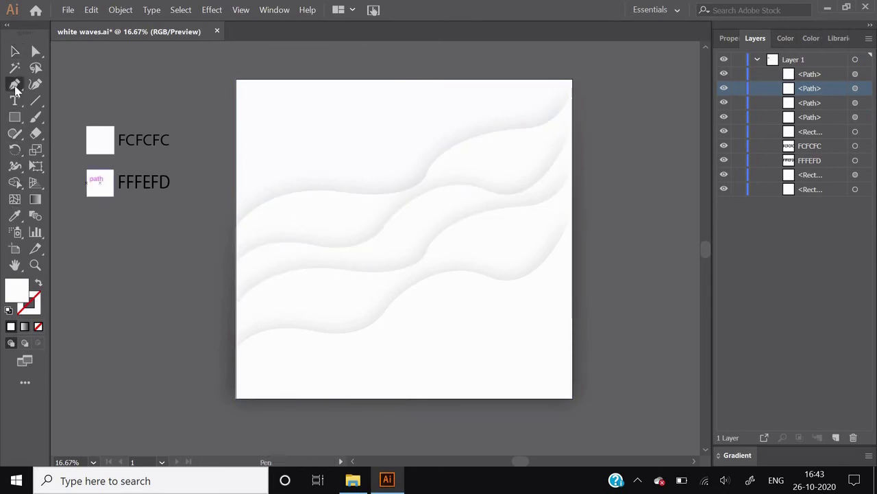
Pen-draw the new wave's curve from the artboard's left edge up to its top edge.
click(236, 162)
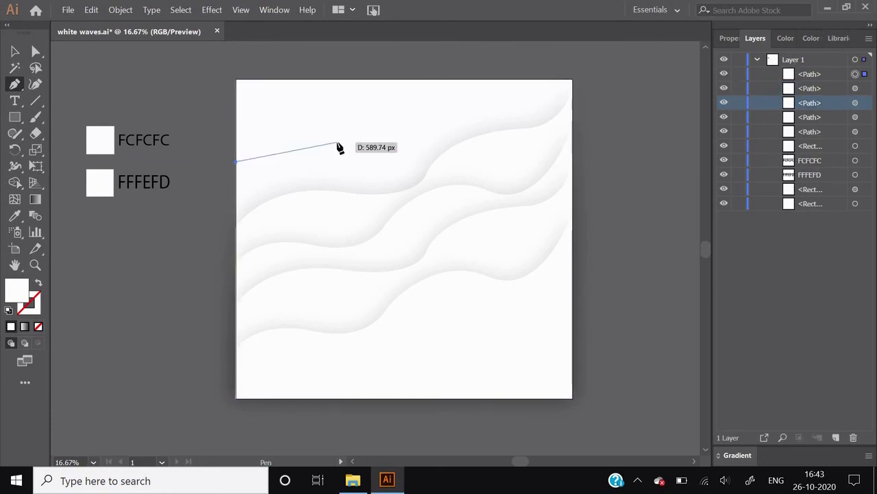
mouse_move(337, 142)
mouse_down()
mouse_move(379, 156)
mouse_move(394, 107)
mouse_up()
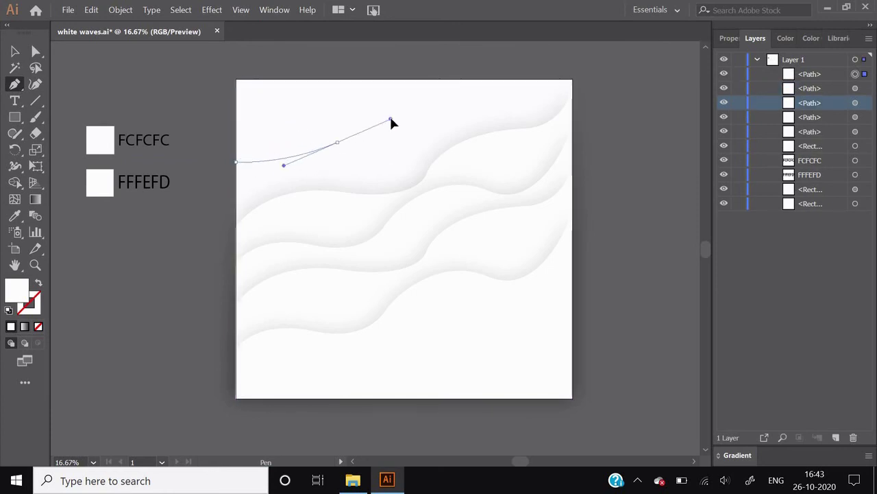
click(432, 110)
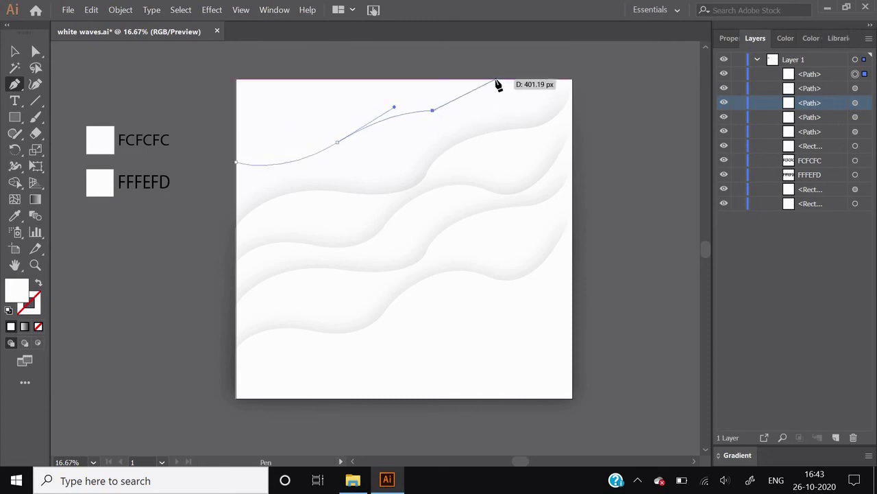
drag(496, 81, 532, 143)
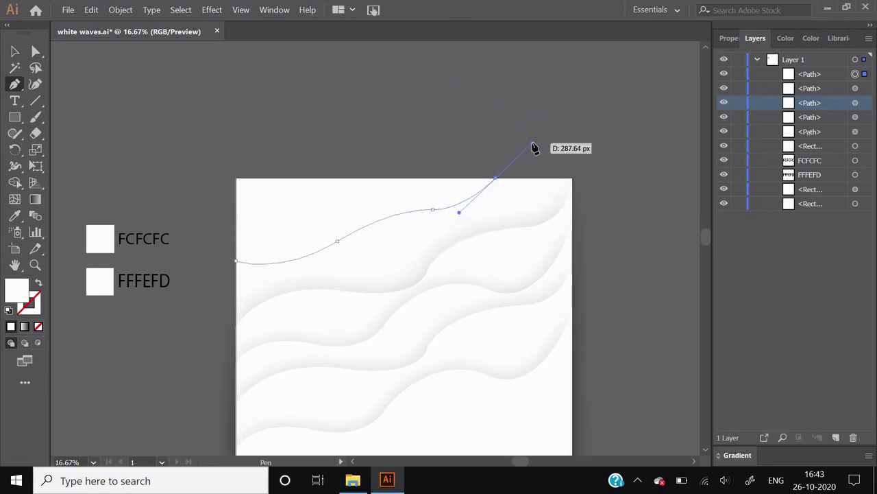
drag(499, 181, 499, 182)
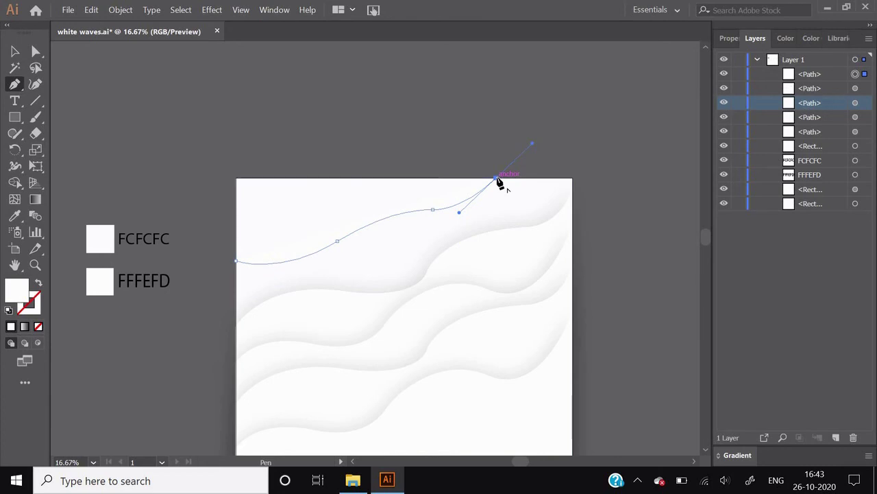
scroll(499, 182, down, 3)
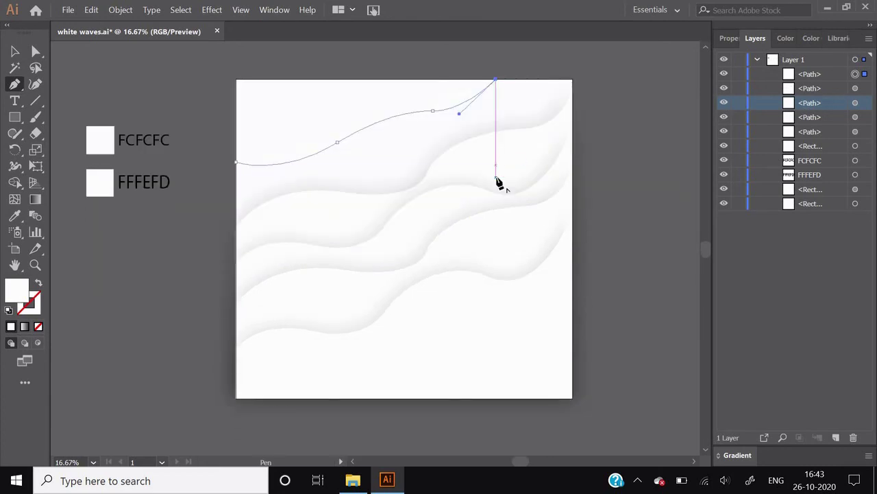
Close the wave through the top-right, bottom-right and bottom-left corners back to its start.
click(572, 81)
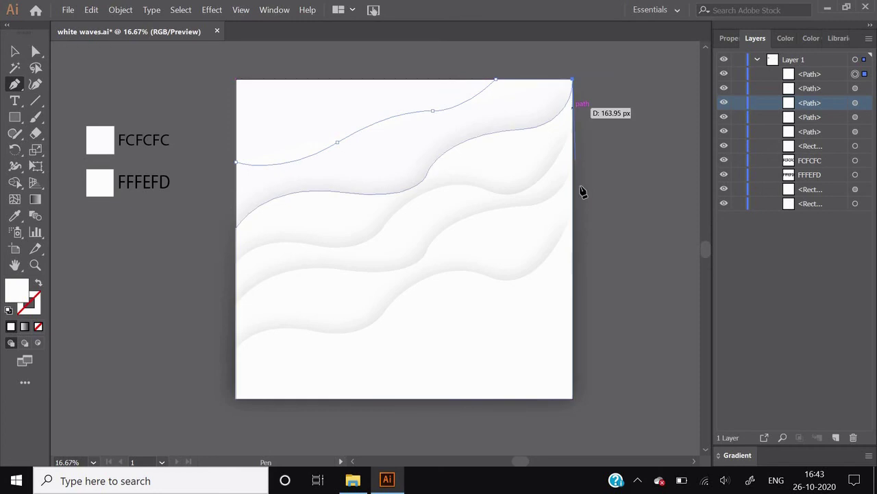
click(573, 398)
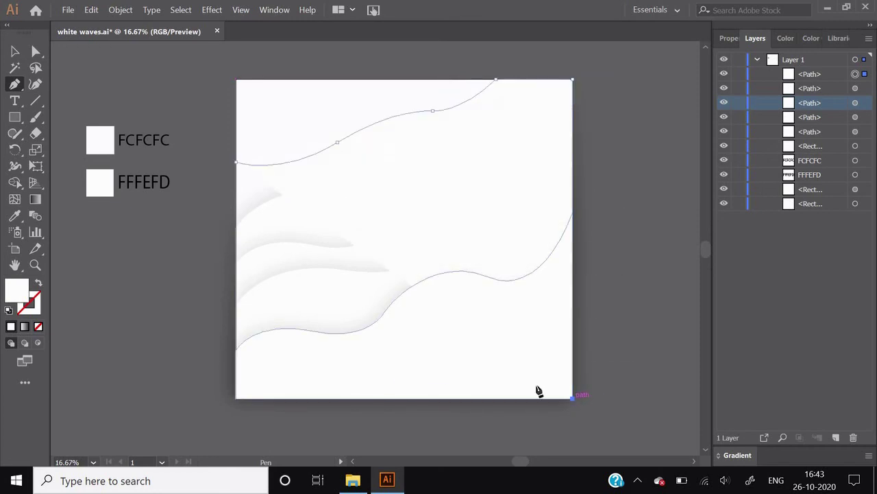
click(236, 398)
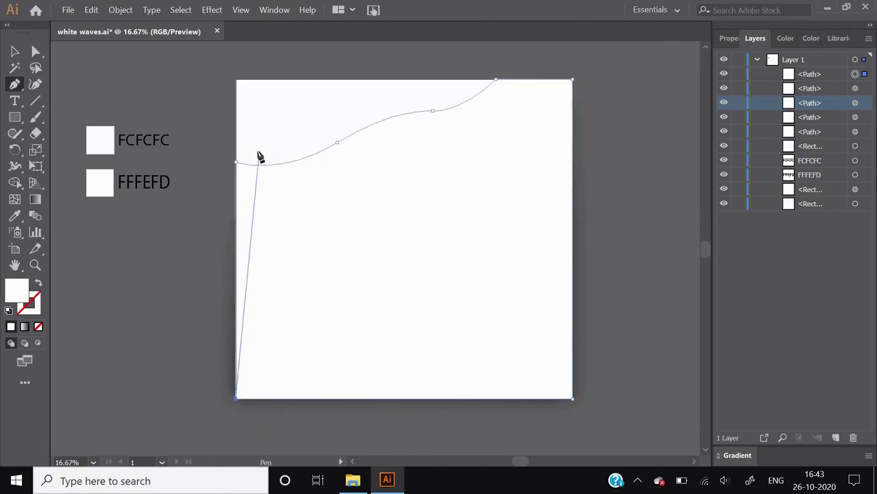
click(235, 165)
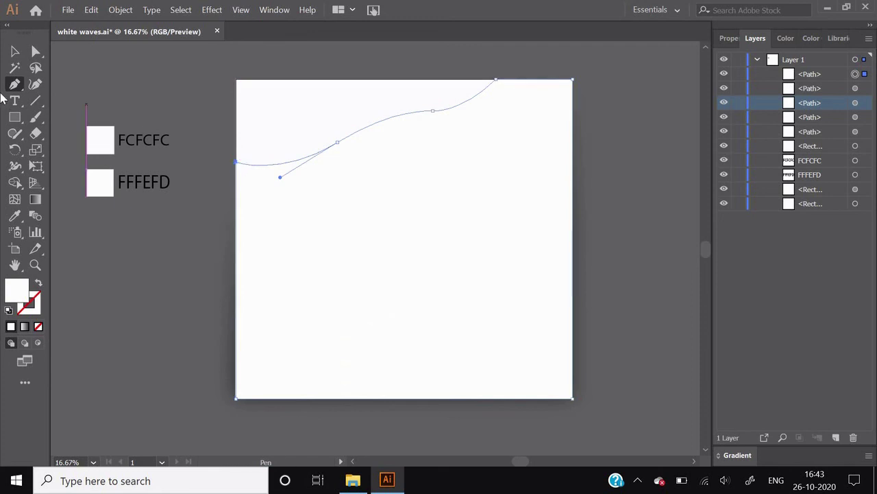
click(14, 51)
Adjust a curve anchor on the wave, then select the whole top wave.
click(36, 51)
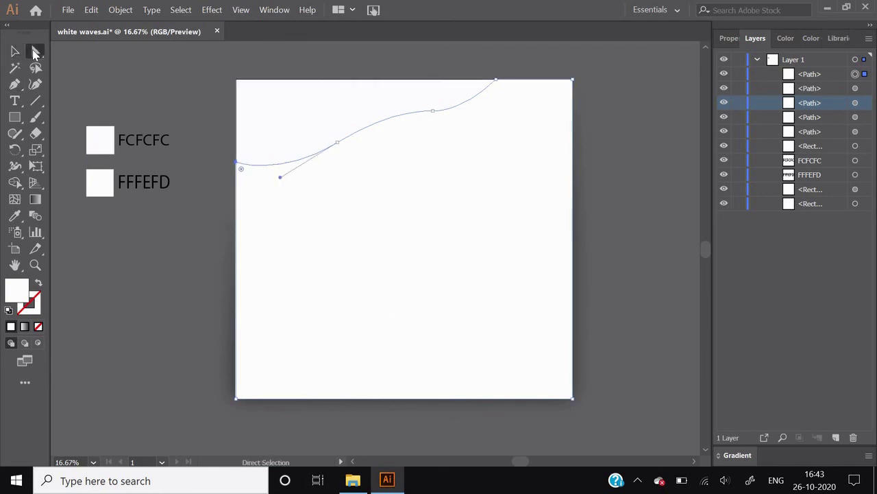
click(432, 111)
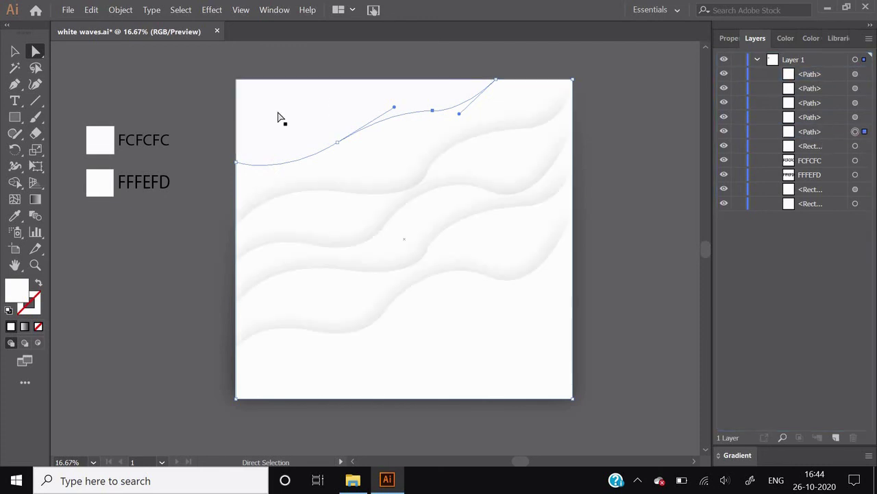
click(15, 52)
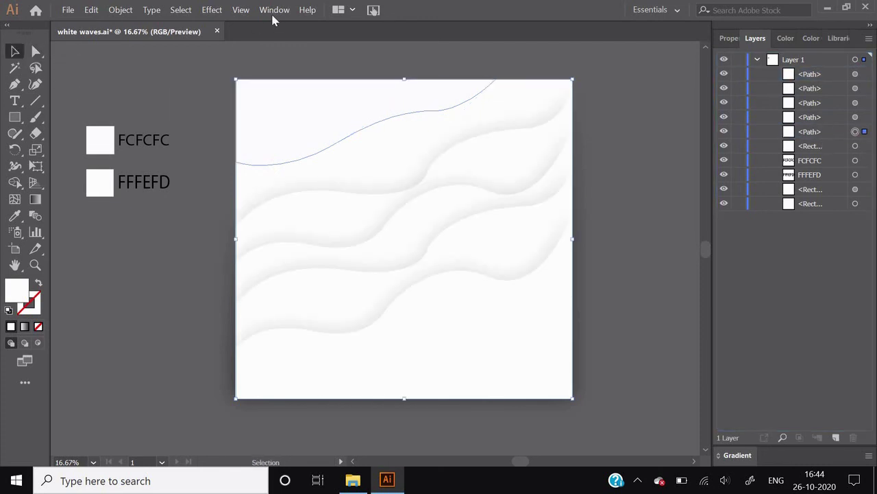
Apply the Multiply drop shadow (14%, -7 px offsets, 55 px blur) to the top wave.
click(212, 9)
mouse_move(228, 185)
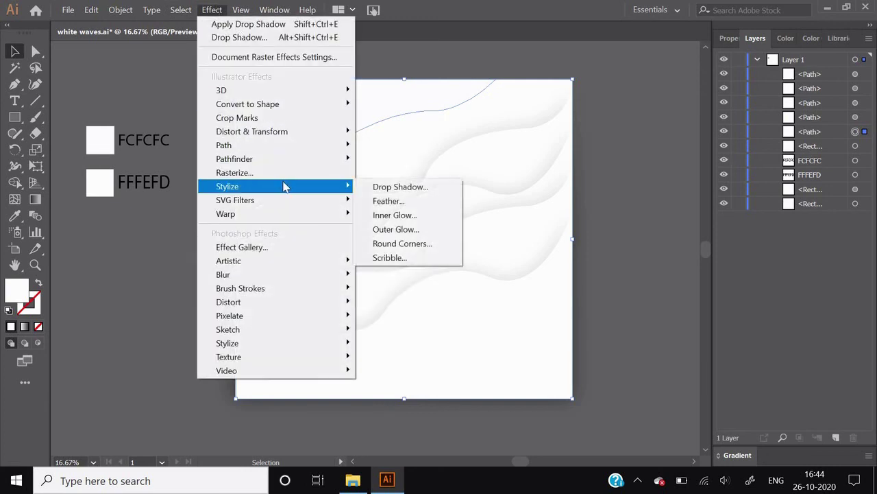
click(423, 188)
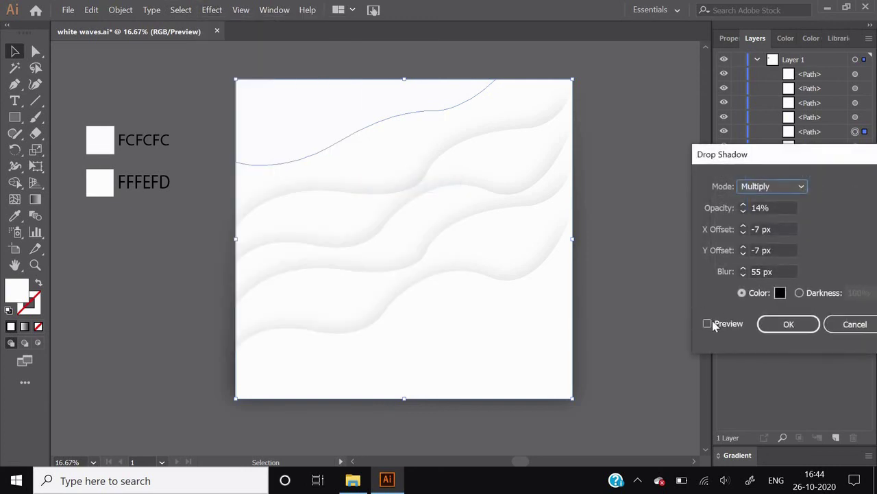
click(707, 324)
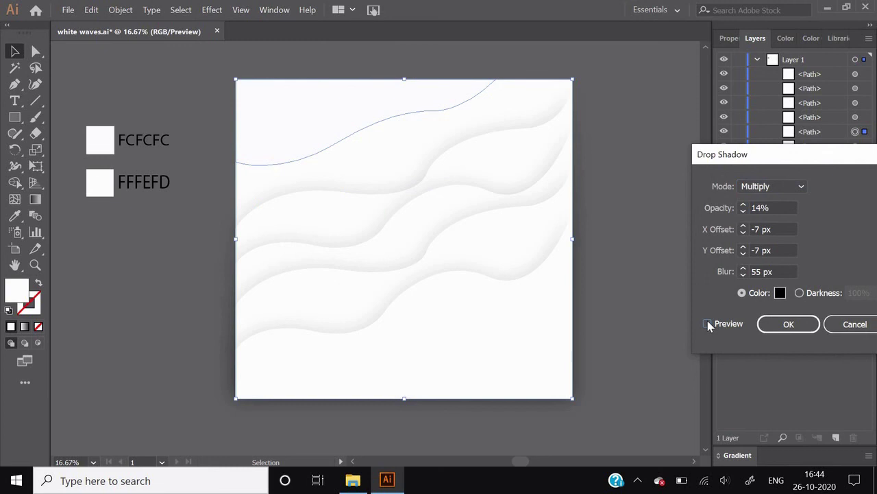
click(788, 324)
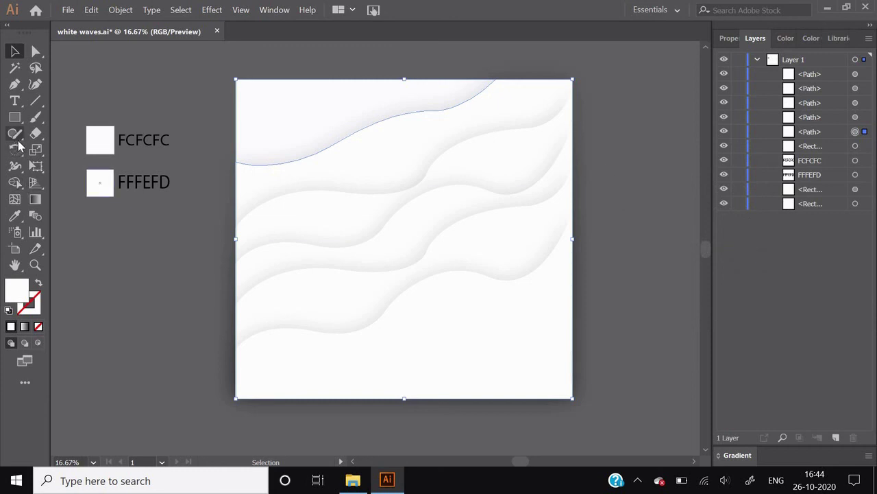
Smooth the top wave's crest with the Smooth tool, then deselect it.
drag(23, 144, 56, 167)
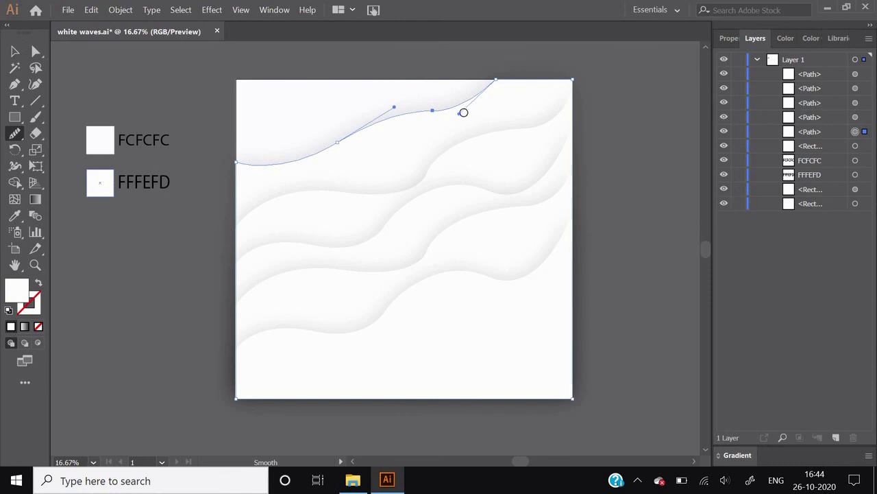
drag(456, 107, 394, 114)
drag(395, 114, 475, 98)
click(15, 52)
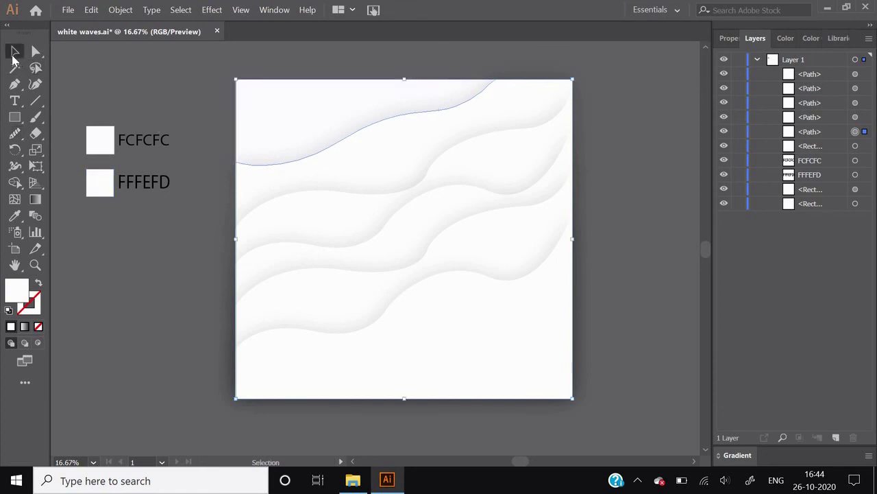
click(170, 292)
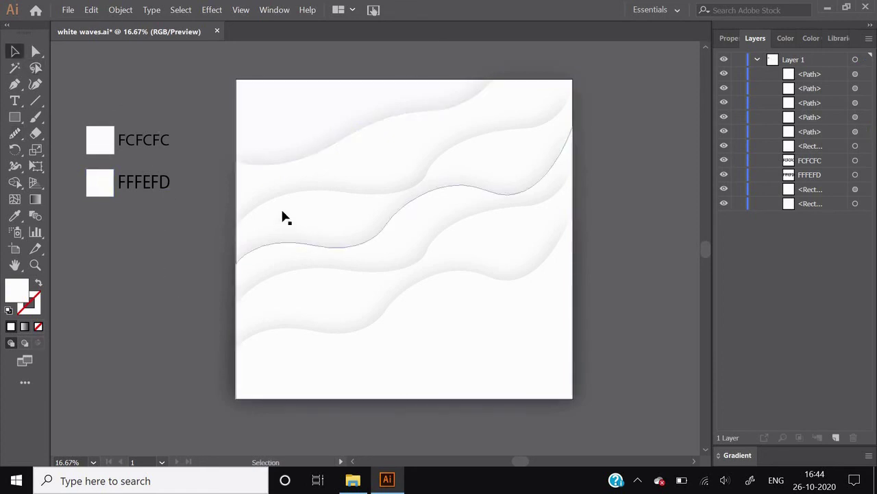
Pen-draw a curved edge from the artboard's left edge up to its top edge.
click(15, 83)
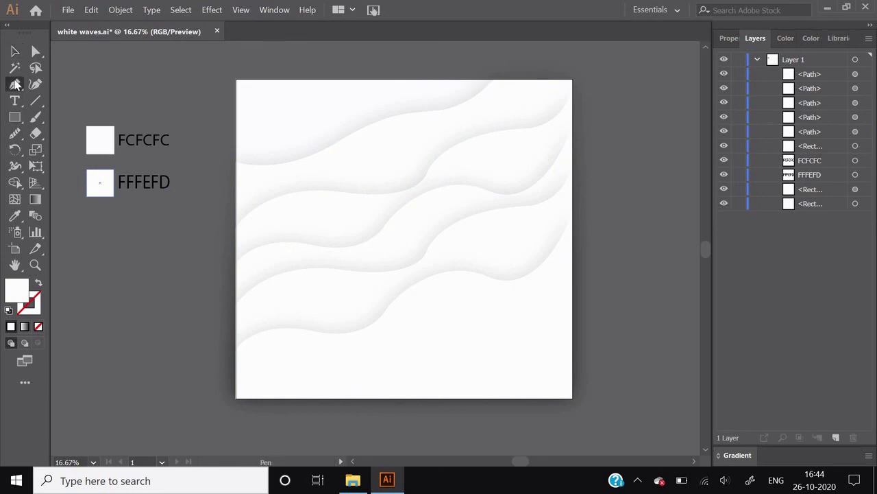
click(236, 125)
mouse_move(311, 112)
mouse_down()
mouse_move(362, 113)
mouse_move(351, 96)
mouse_up()
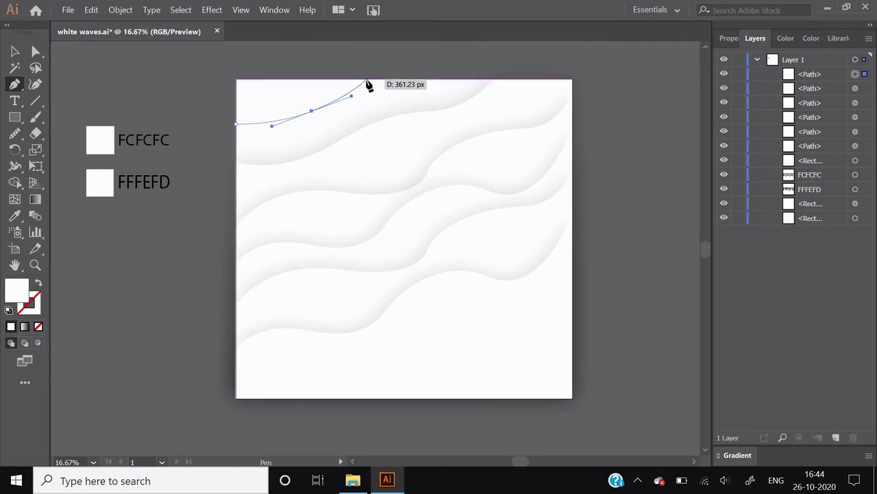
click(367, 81)
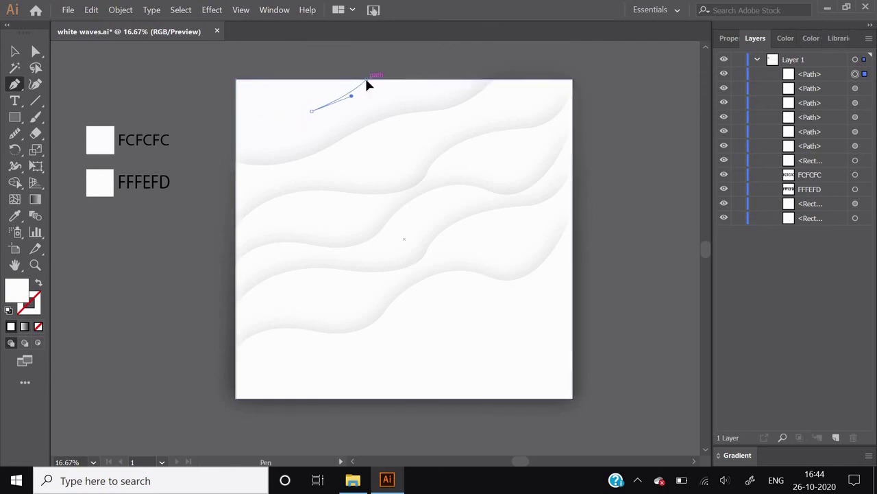
Close the shape through the top-right, bottom-right and bottom-left corners, redoing the bottom-right point.
click(572, 80)
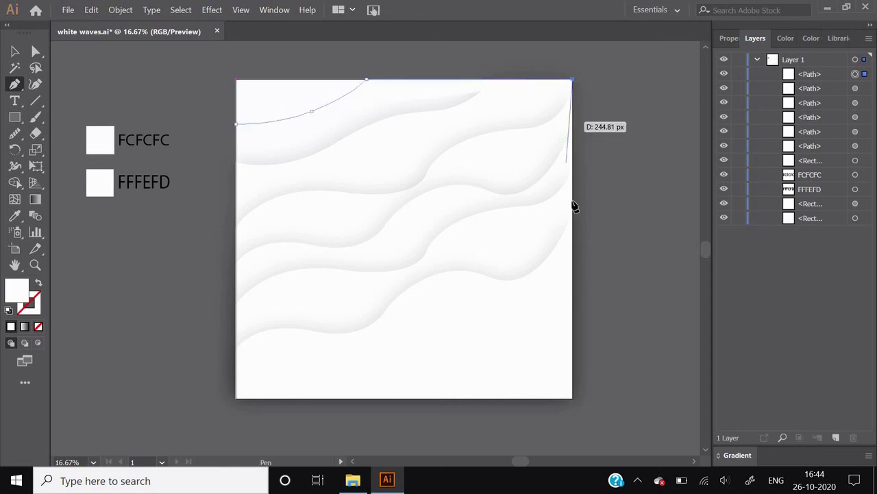
click(572, 399)
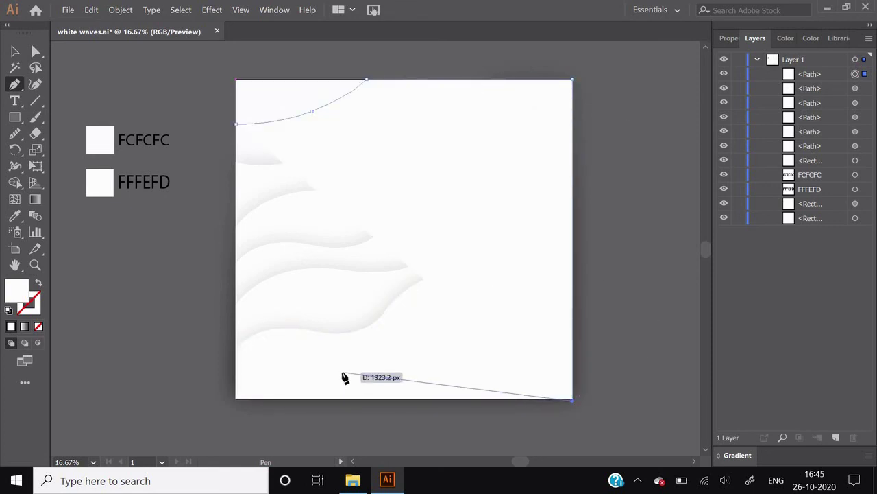
key(ctrl+z)
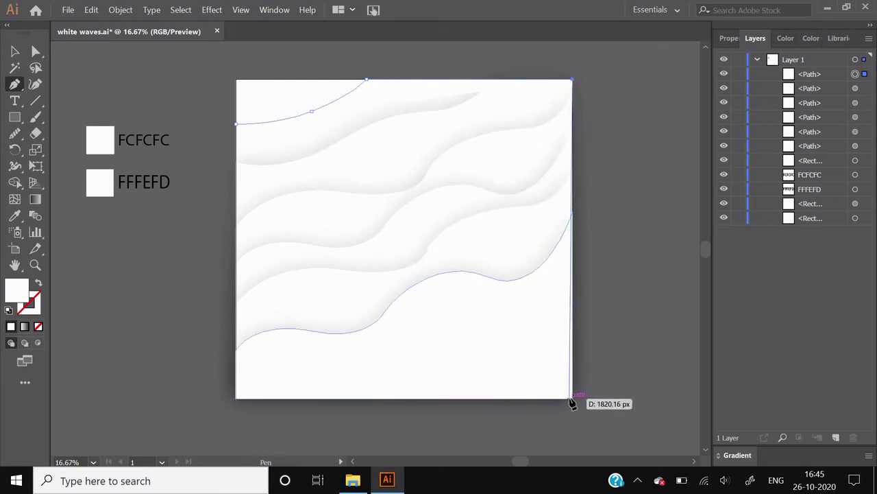
click(573, 398)
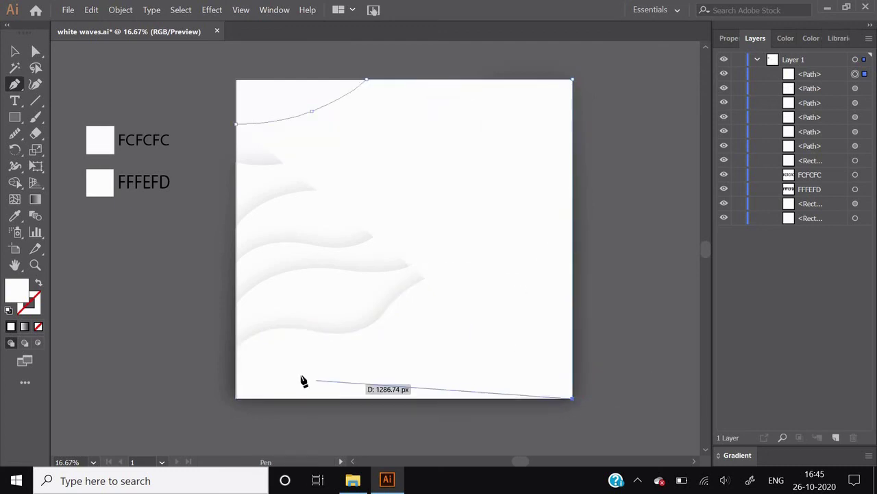
click(237, 399)
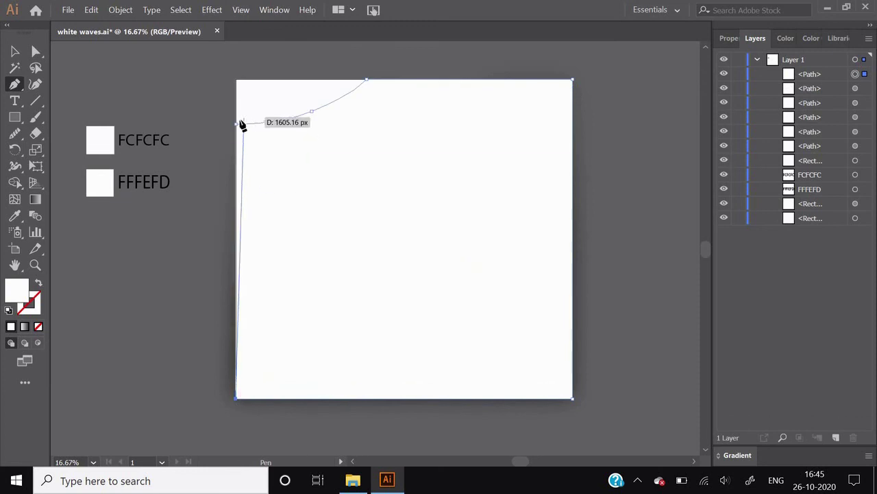
click(236, 124)
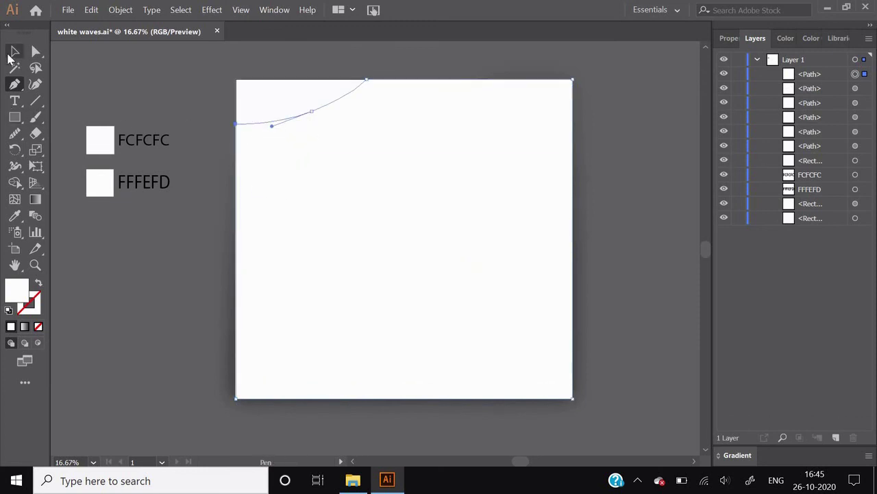
click(15, 51)
Give the corner shape the 14% Multiply drop shadow and move it below the other waves.
click(212, 10)
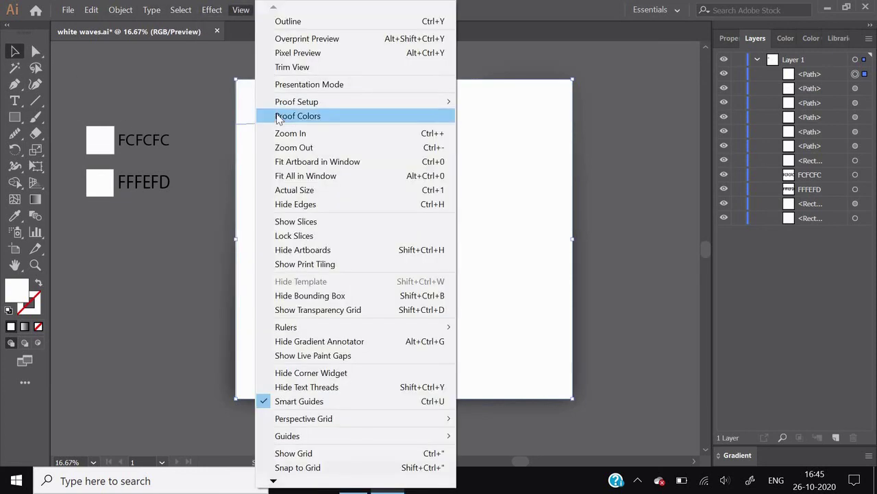
mouse_move(227, 187)
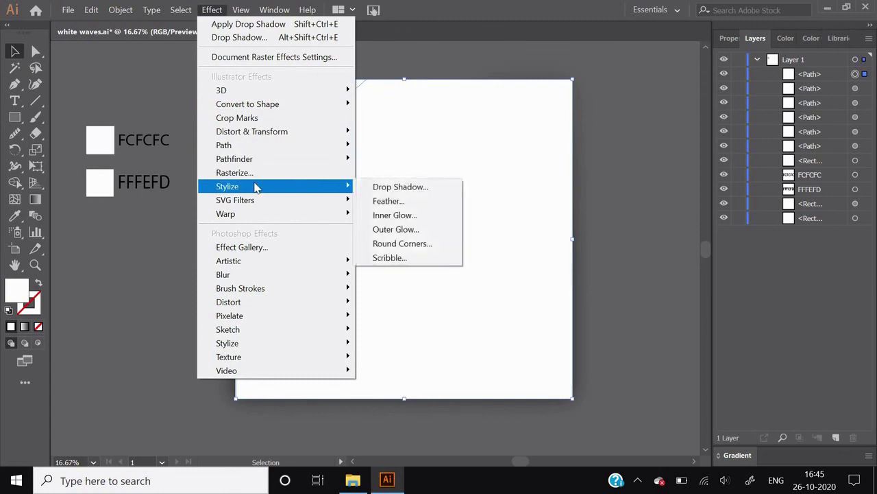
click(386, 192)
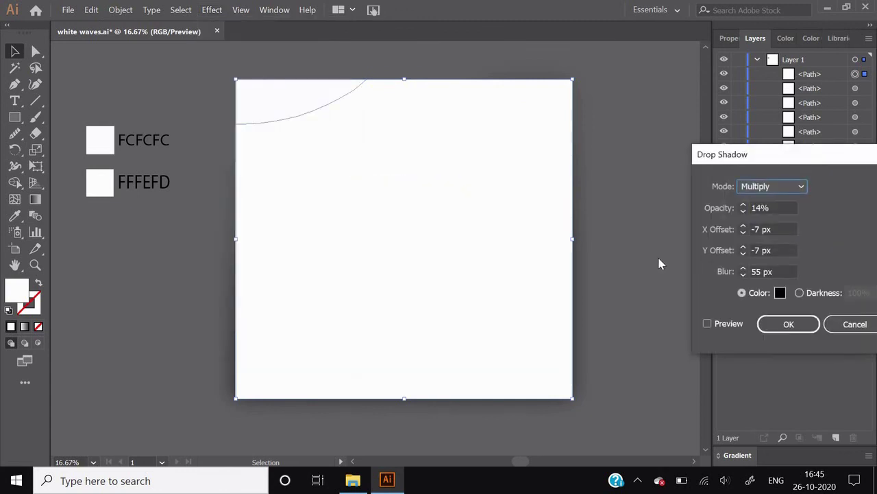
click(708, 325)
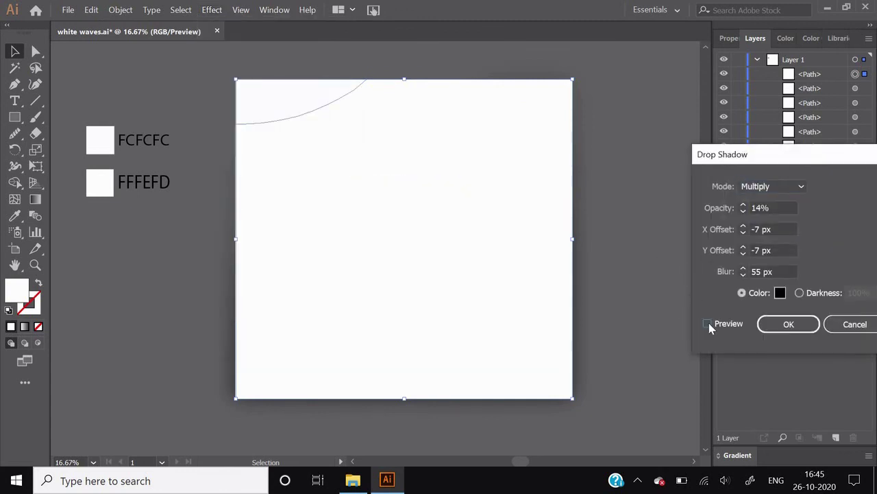
click(789, 325)
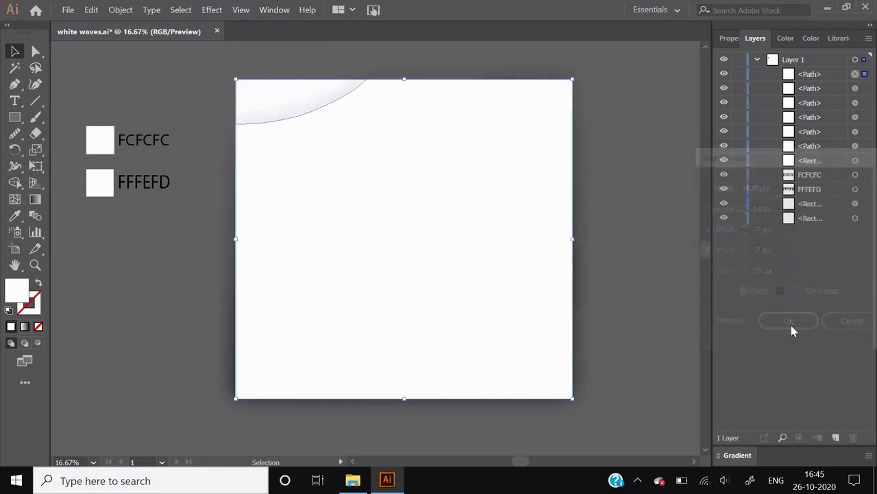
click(806, 75)
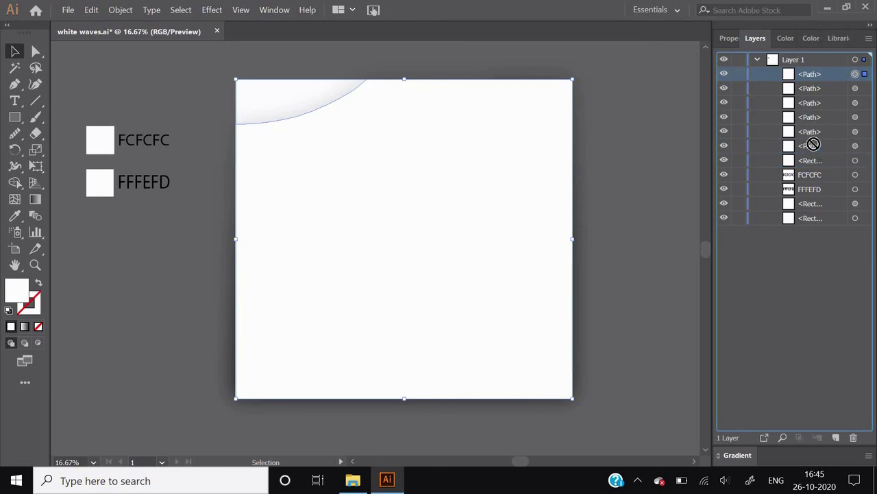
click(655, 160)
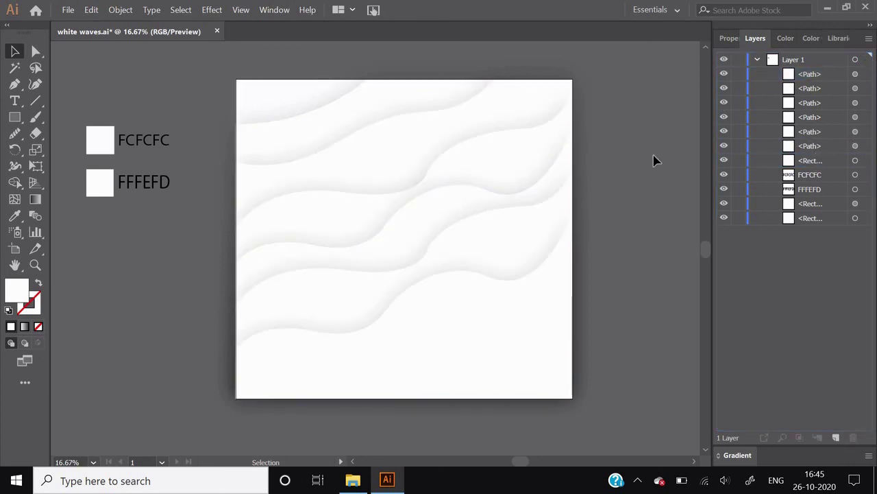